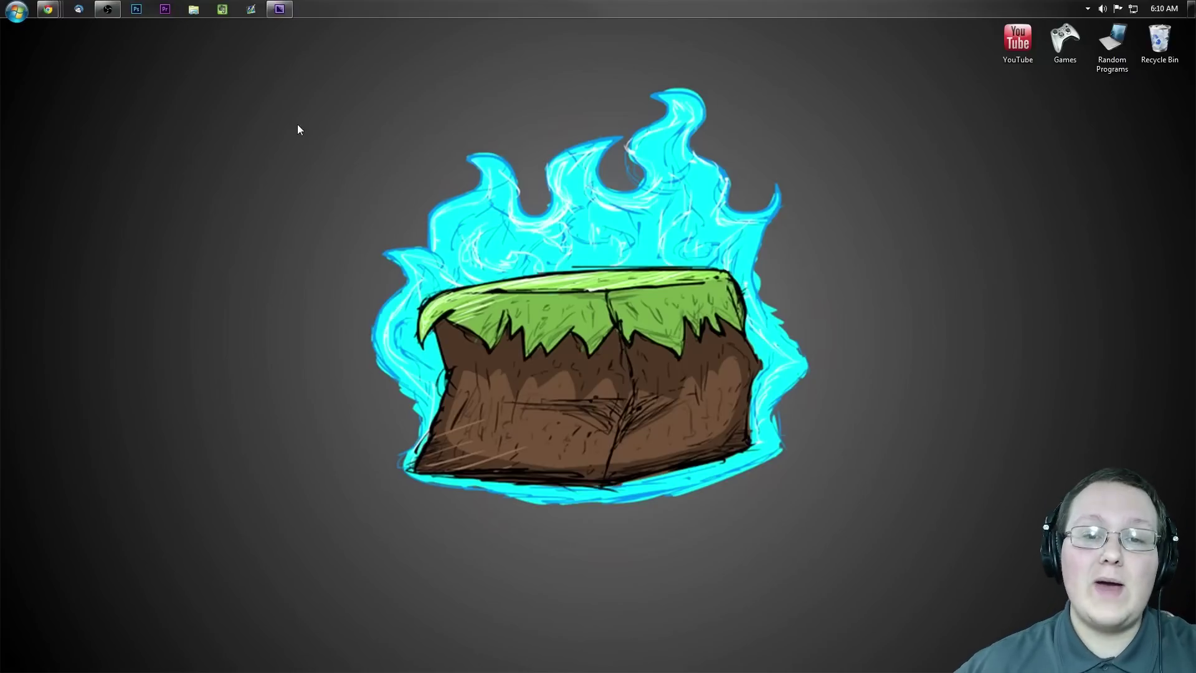
Step: Switch to the Chrome window showing the Minecraft Forum bspkrs' mods thread
mouse_move(48, 9)
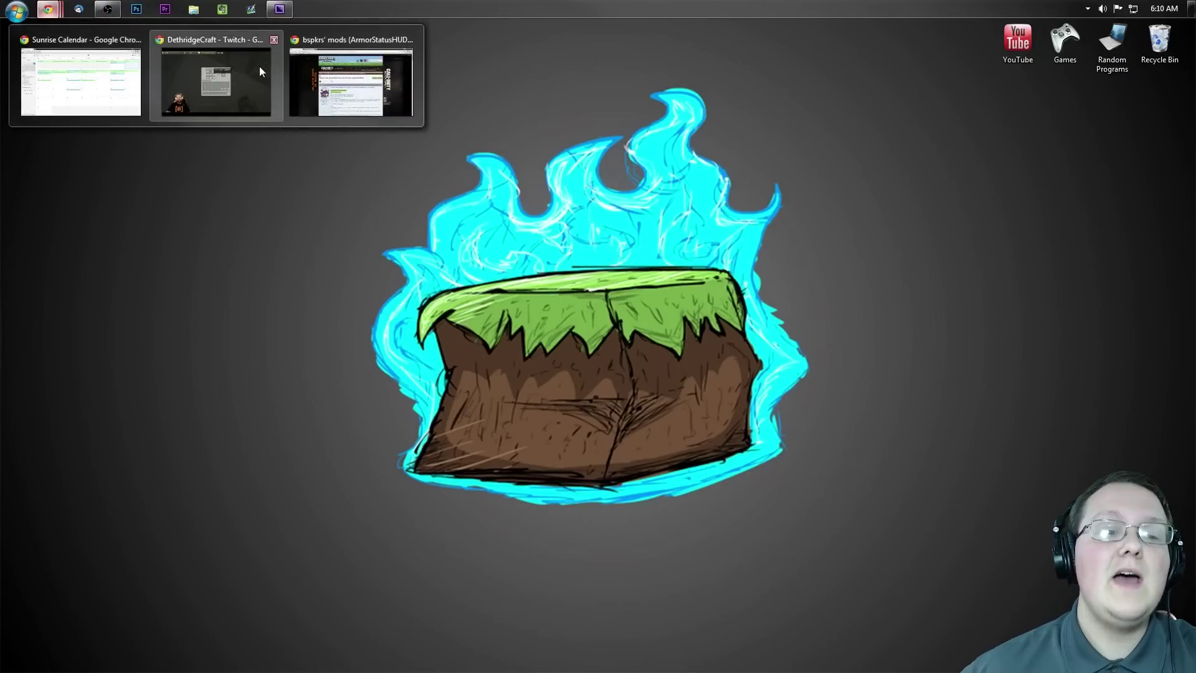
click(301, 70)
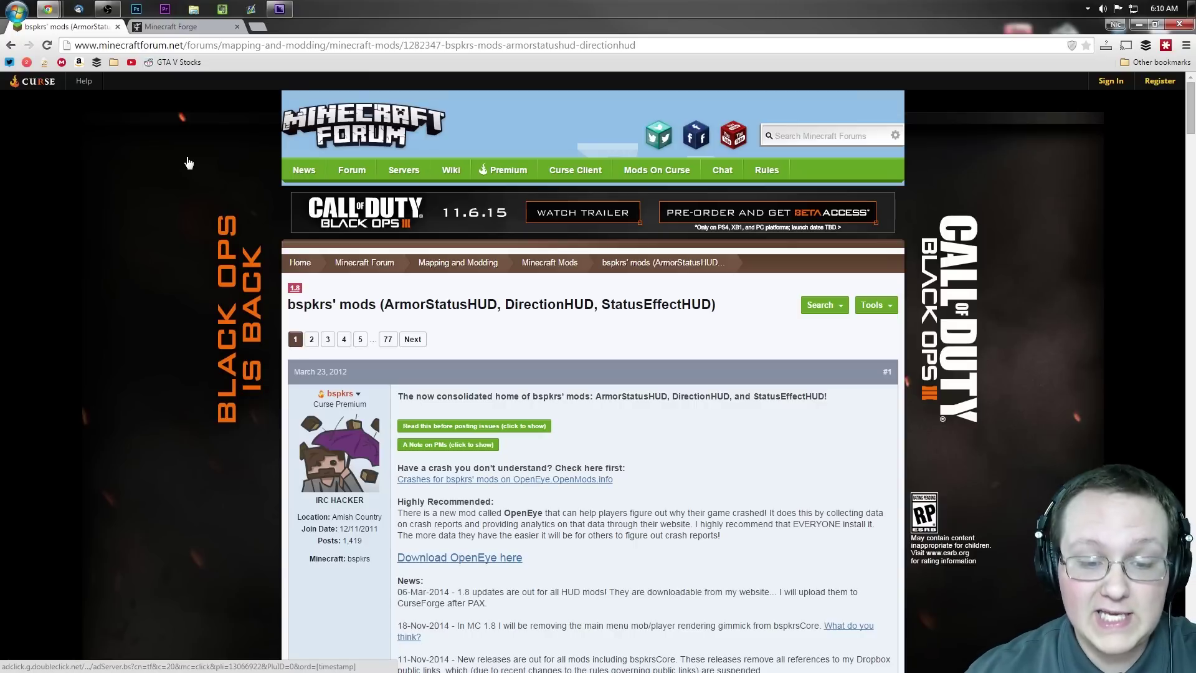
Step: Open the bspkrsCore 'Download for 1.8' link in a new tab
scroll(475, 278, down, 13)
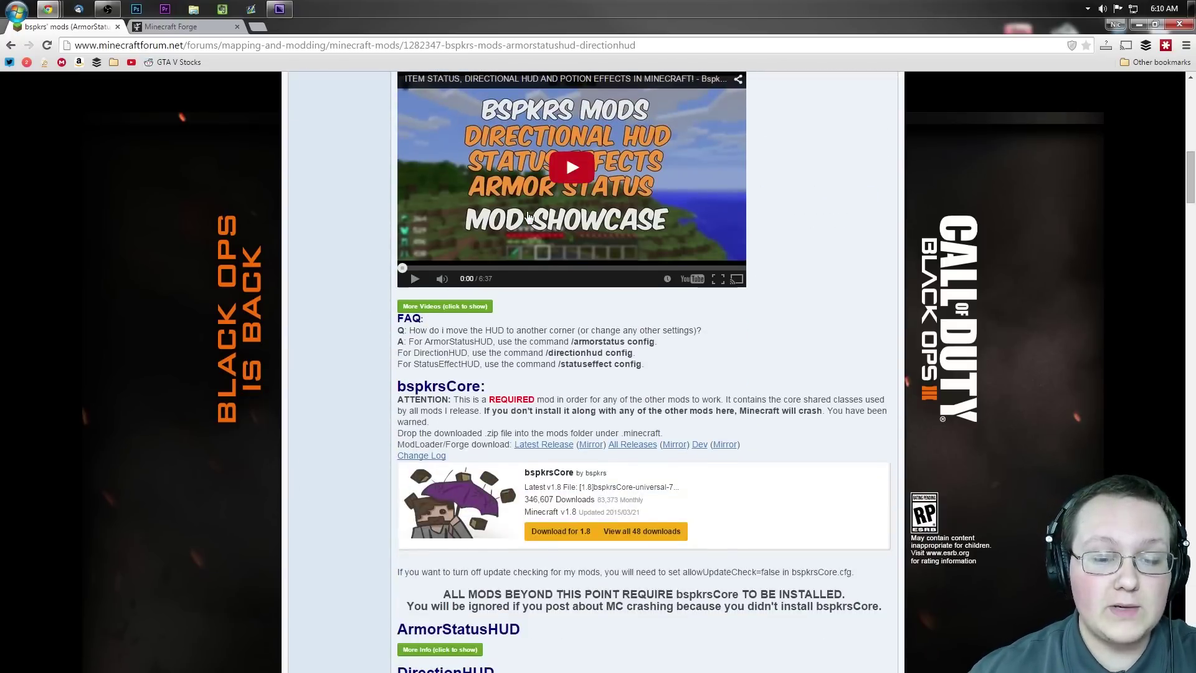
scroll(528, 216, down, 4)
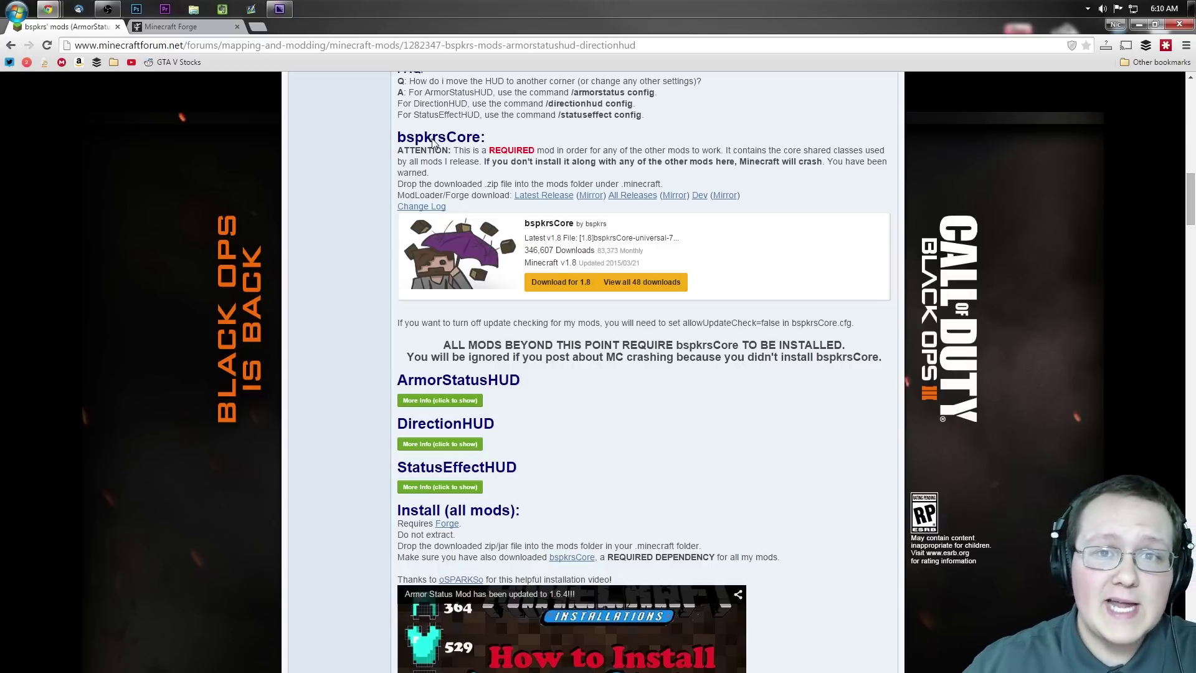
right_click(568, 290)
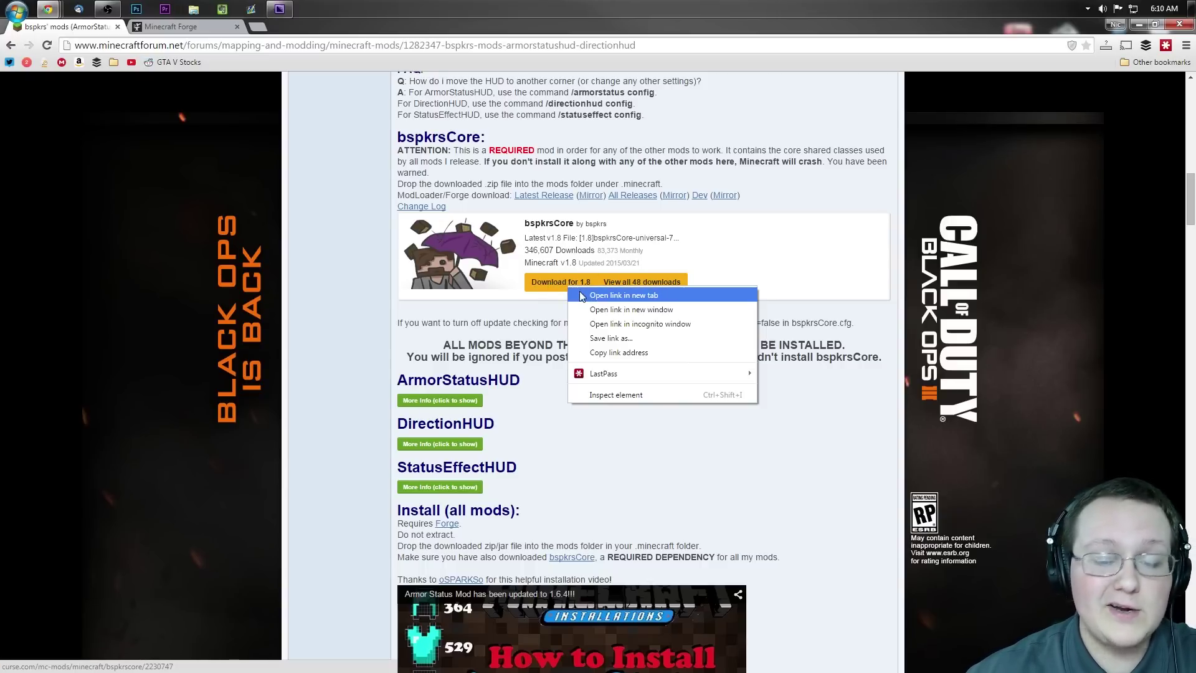
click(580, 296)
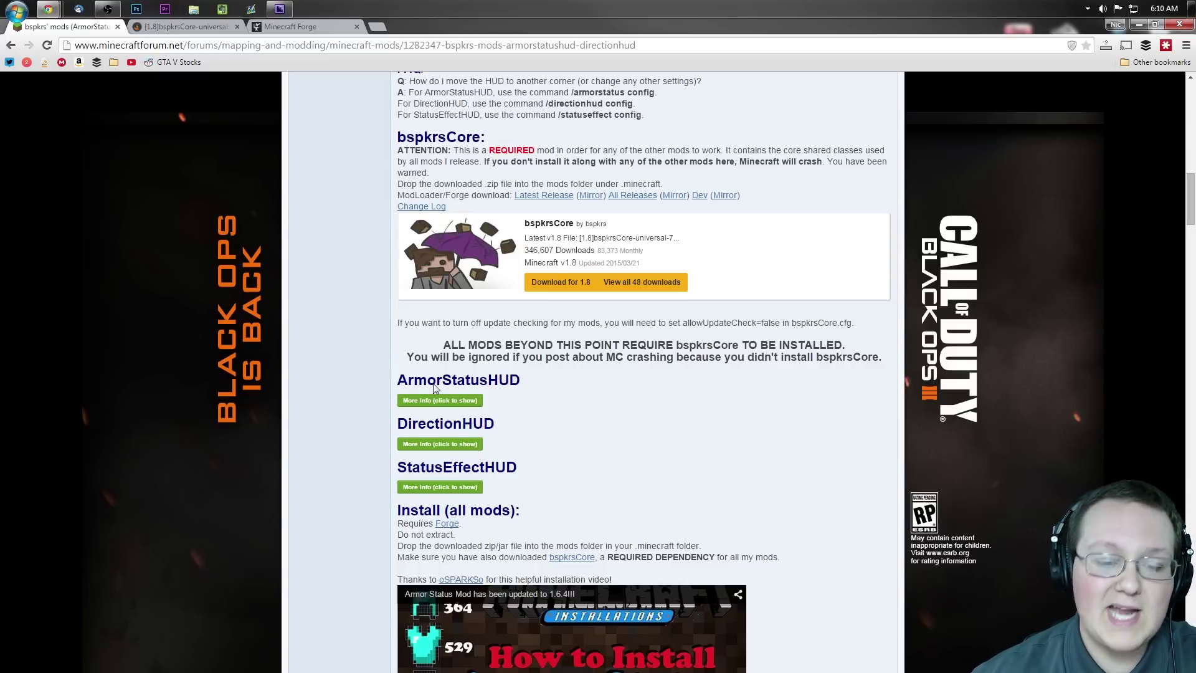
Step: Open the ArmorStatusHUD 1.8 download in a new tab, then go to the bspkrsCore tab
click(468, 400)
scroll(603, 327, down, 1)
scroll(603, 328, down, 7)
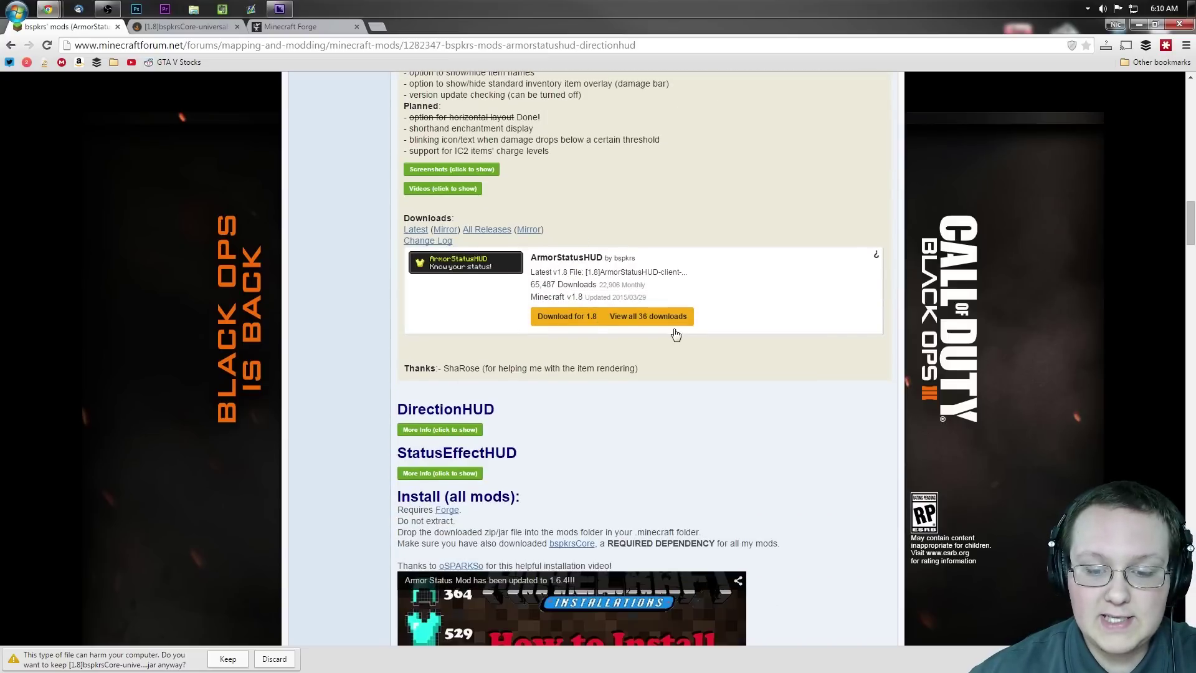
right_click(564, 317)
click(589, 325)
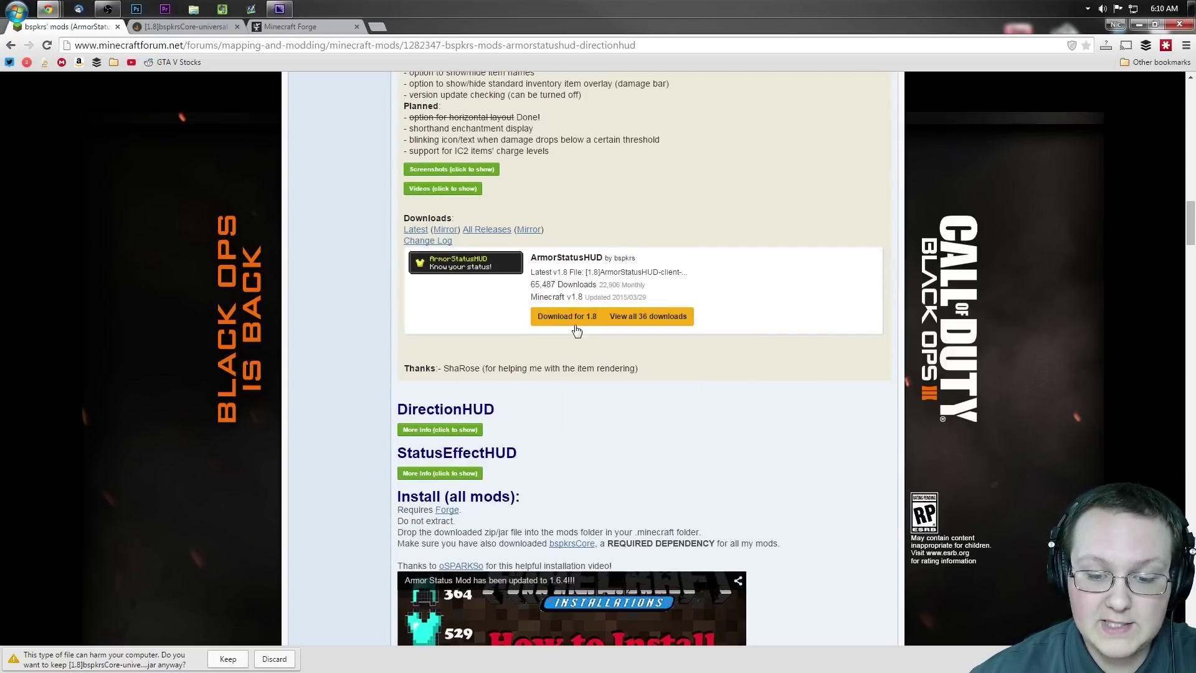
click(187, 26)
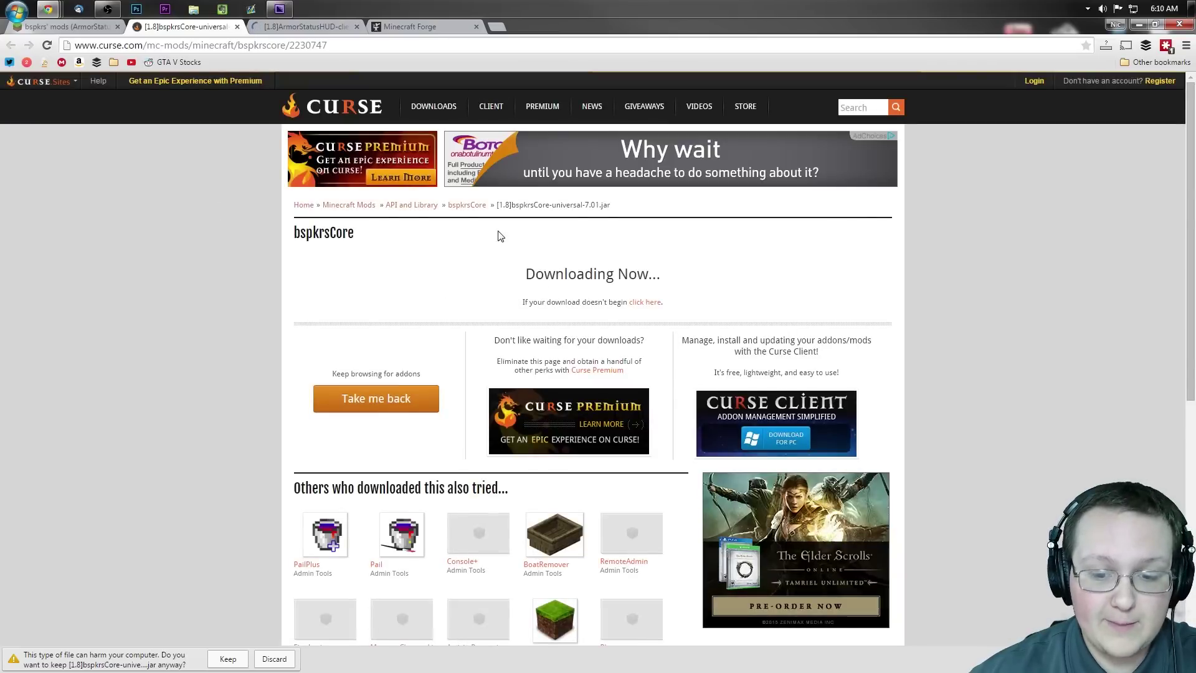
Step: Keep the bspkrsCore-universal-7.01 and ArmorStatusHUD-client-1.29 jar downloads, then show the Forge 1.8 page
click(228, 658)
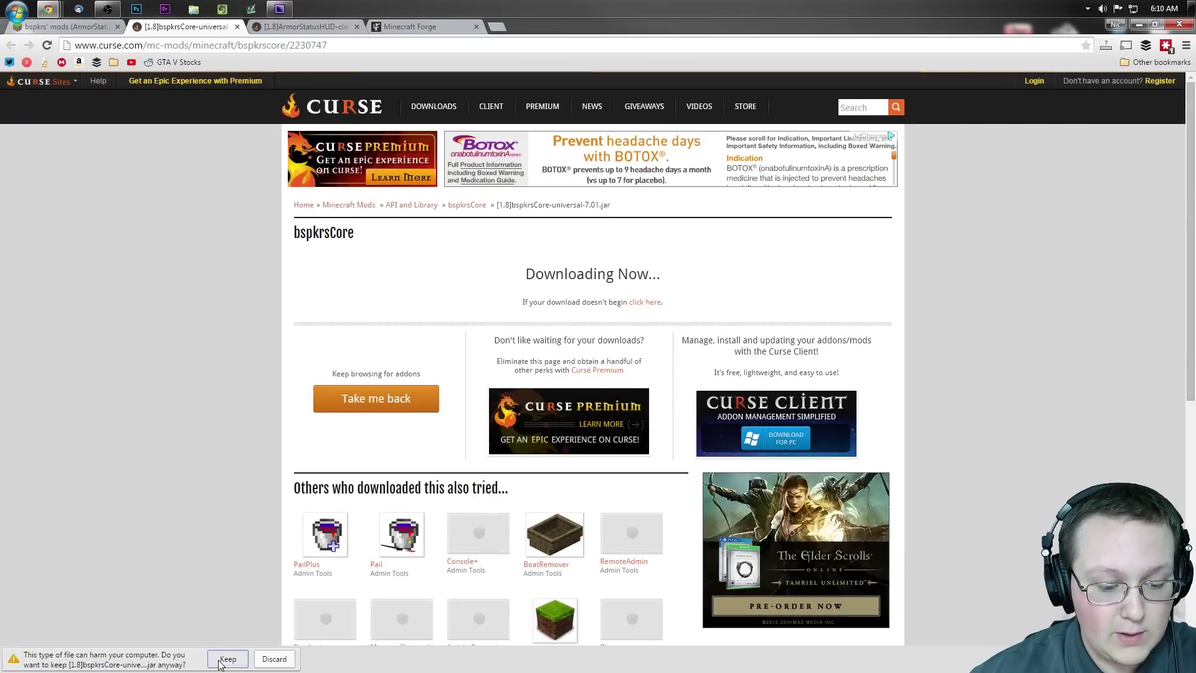
click(279, 29)
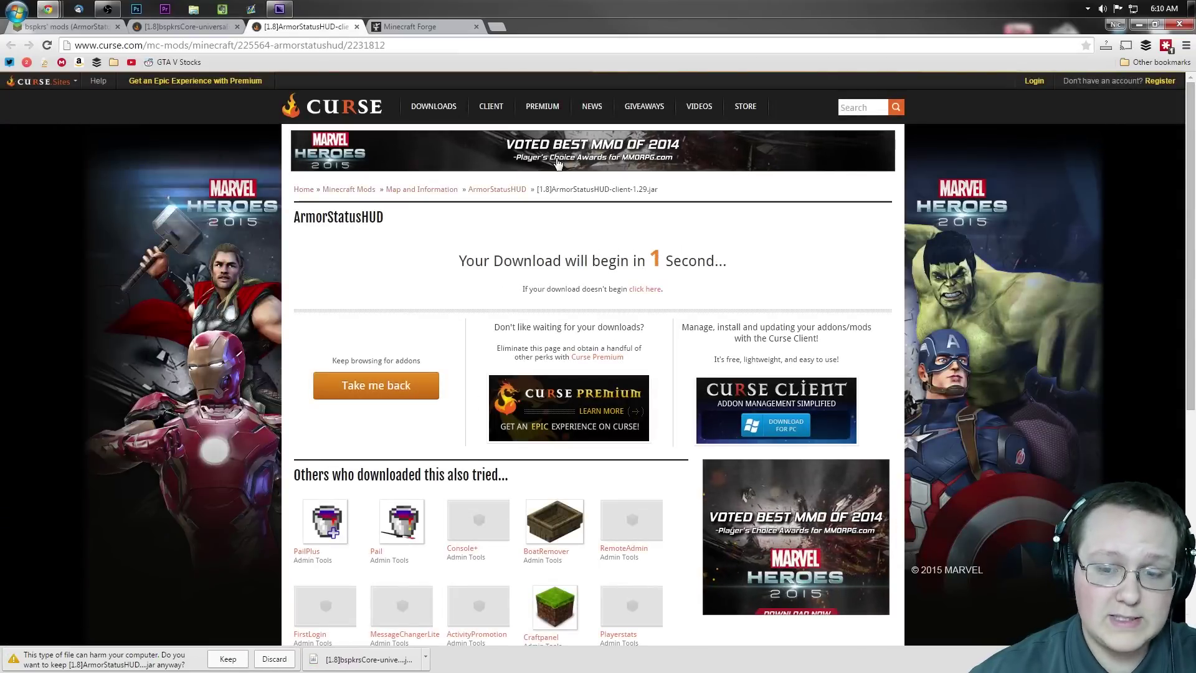
click(228, 659)
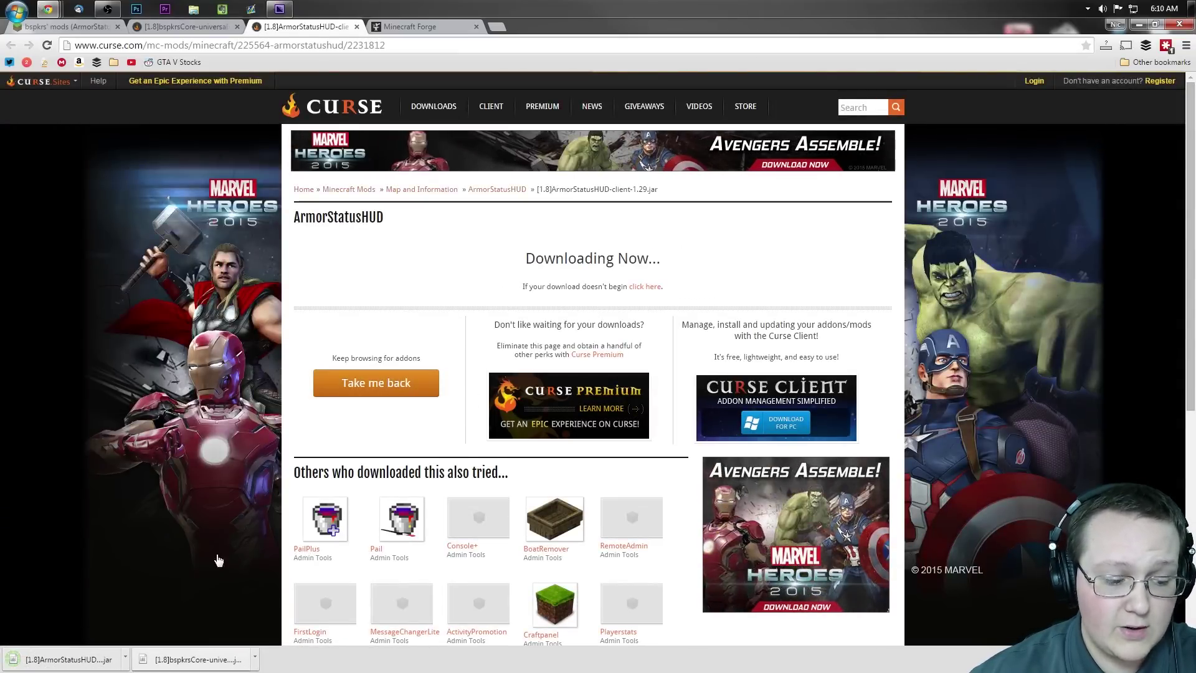
click(430, 27)
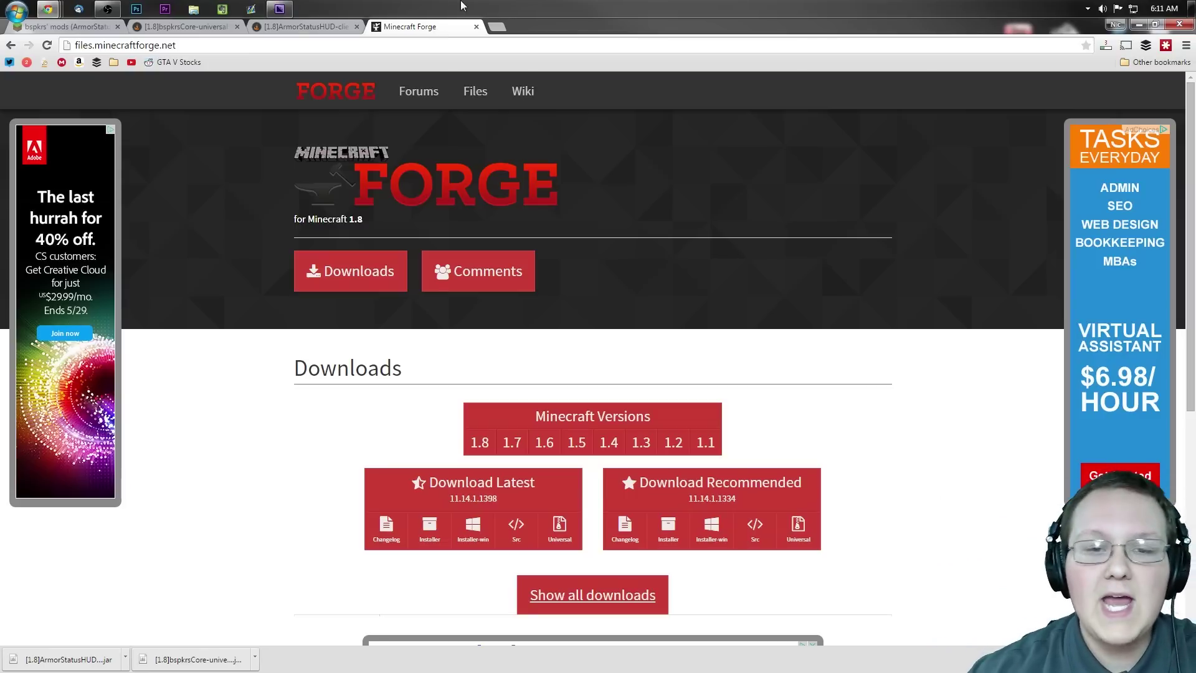
Step: Download the recommended Forge 1.8 installer, build 11.14.1.1334
scroll(605, 81, down, 2)
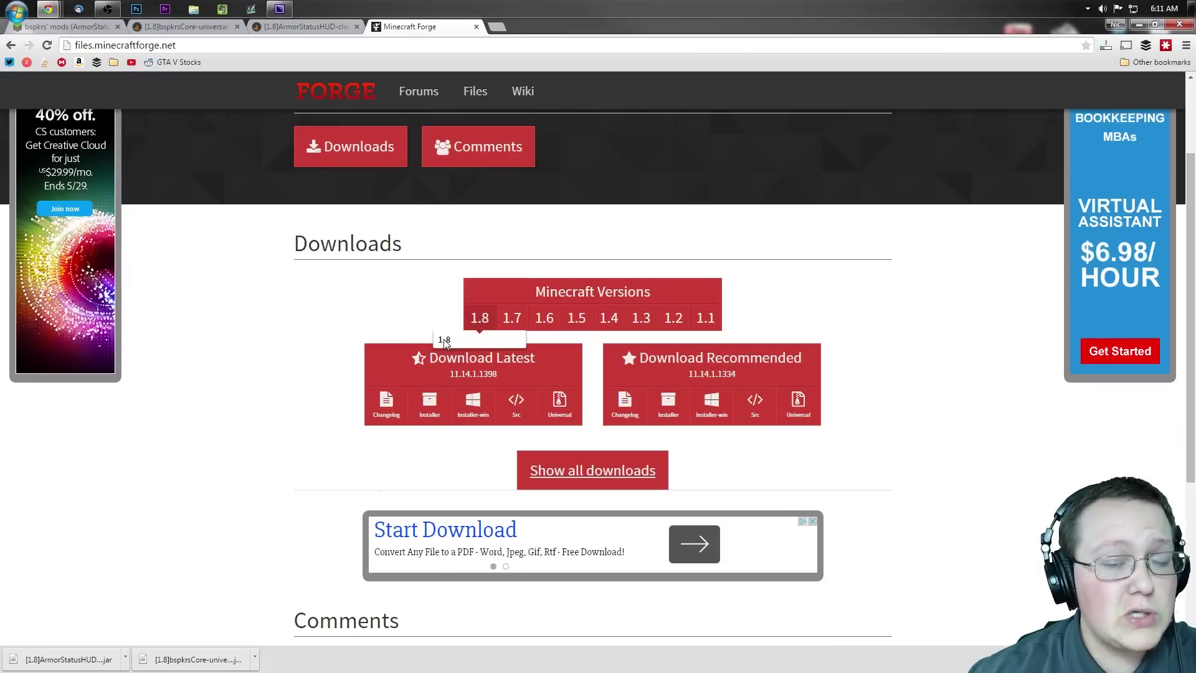
click(665, 407)
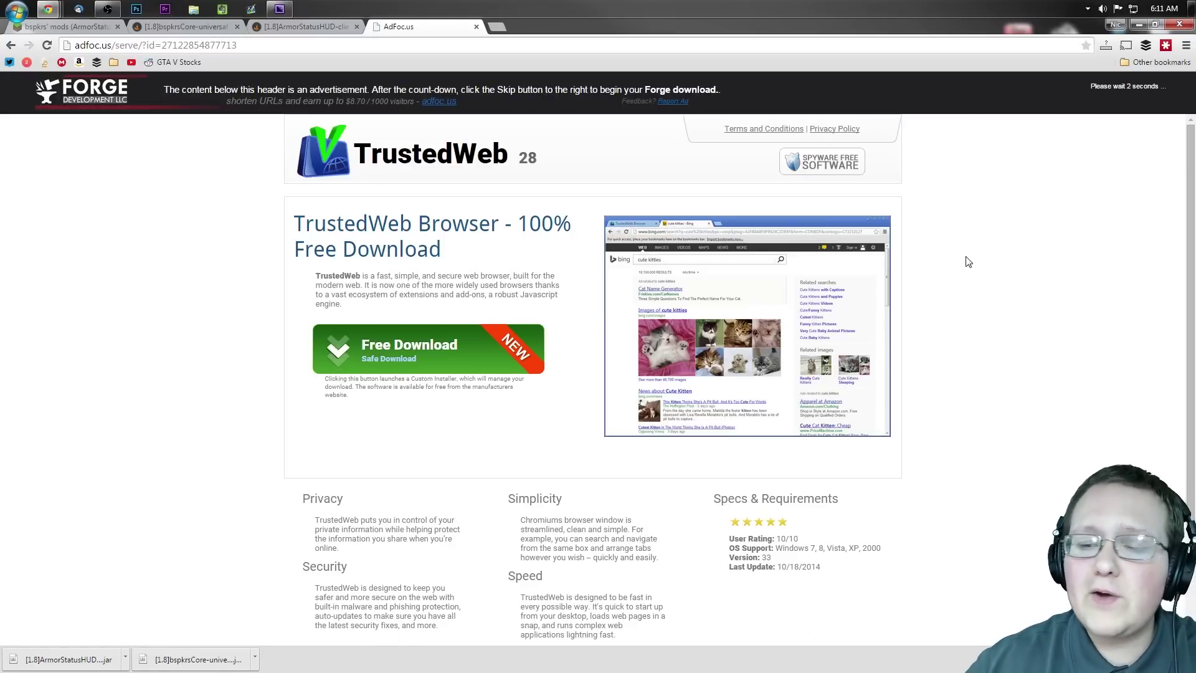
Step: Skip the AdFoc.us advert, keep the Forge installer jar, and minimize Chrome
right_click(965, 208)
click(985, 152)
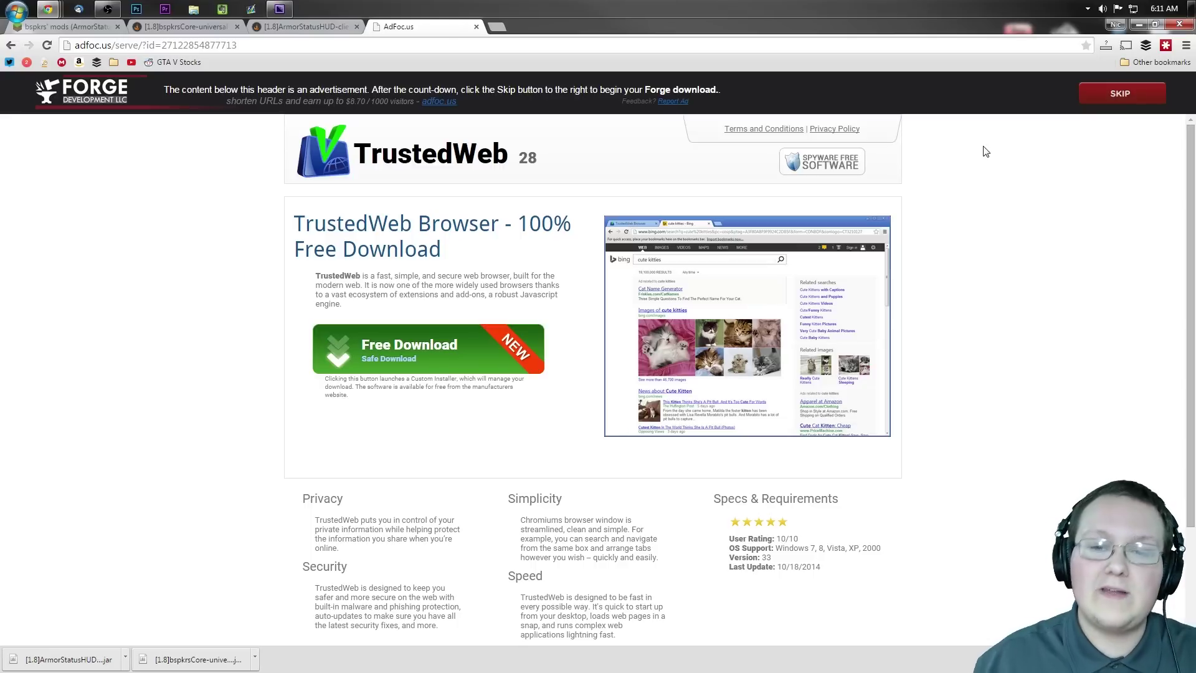
click(1120, 93)
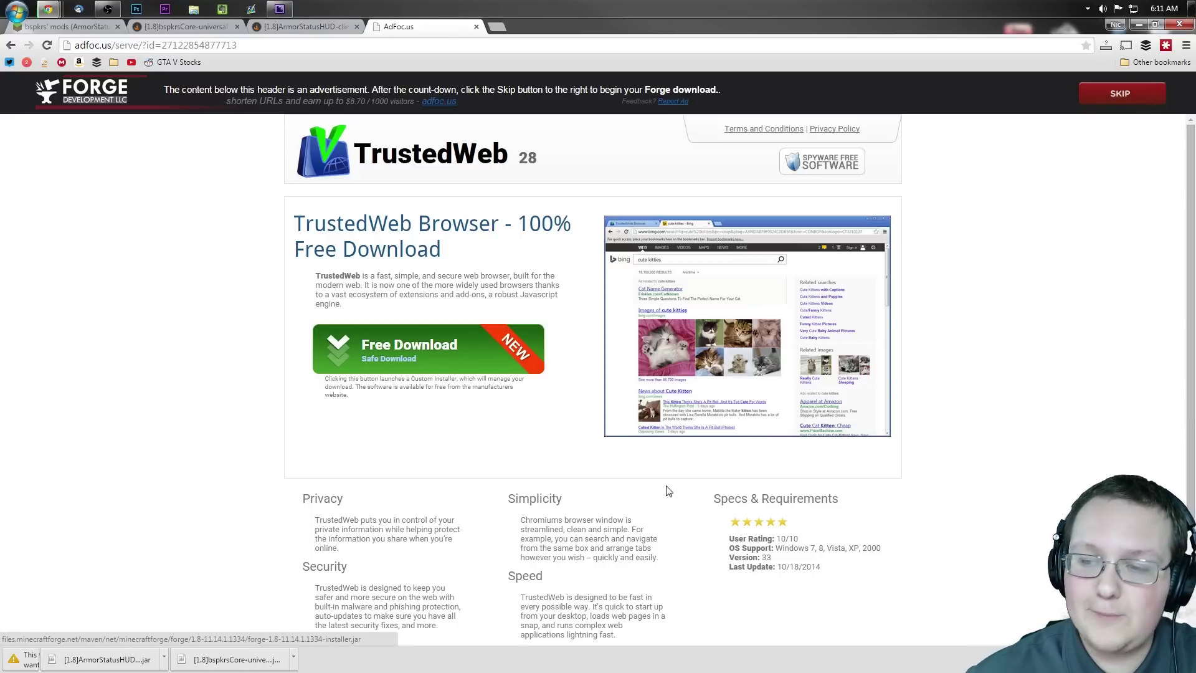
click(228, 659)
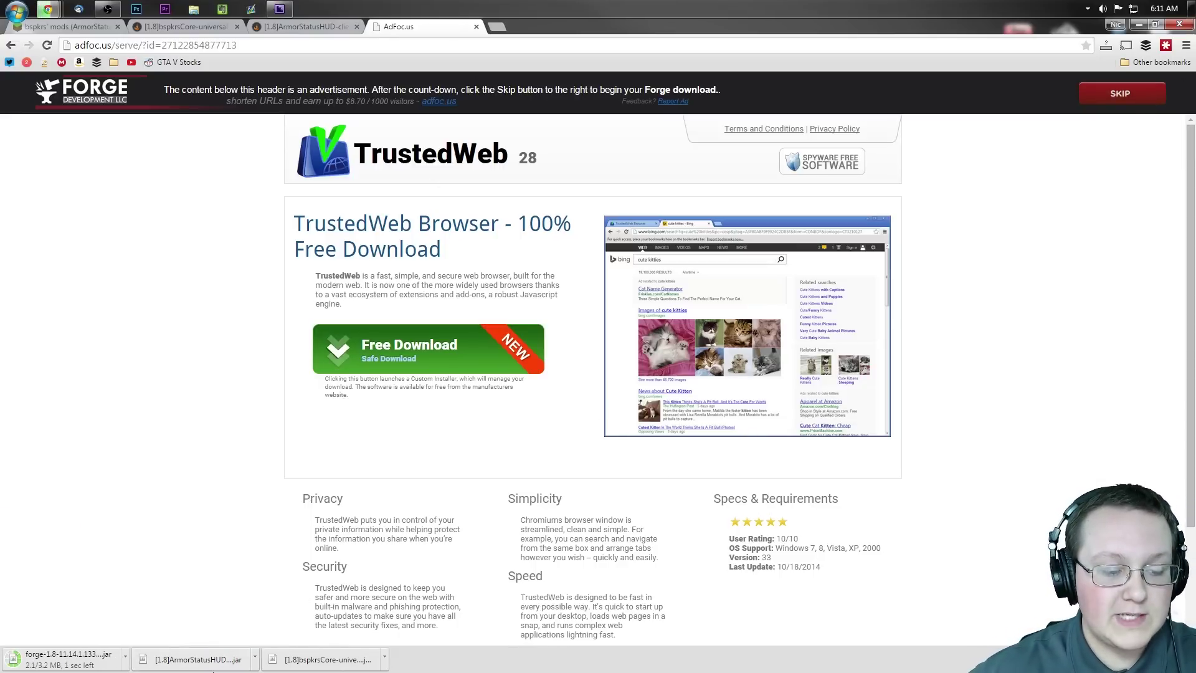
click(1142, 24)
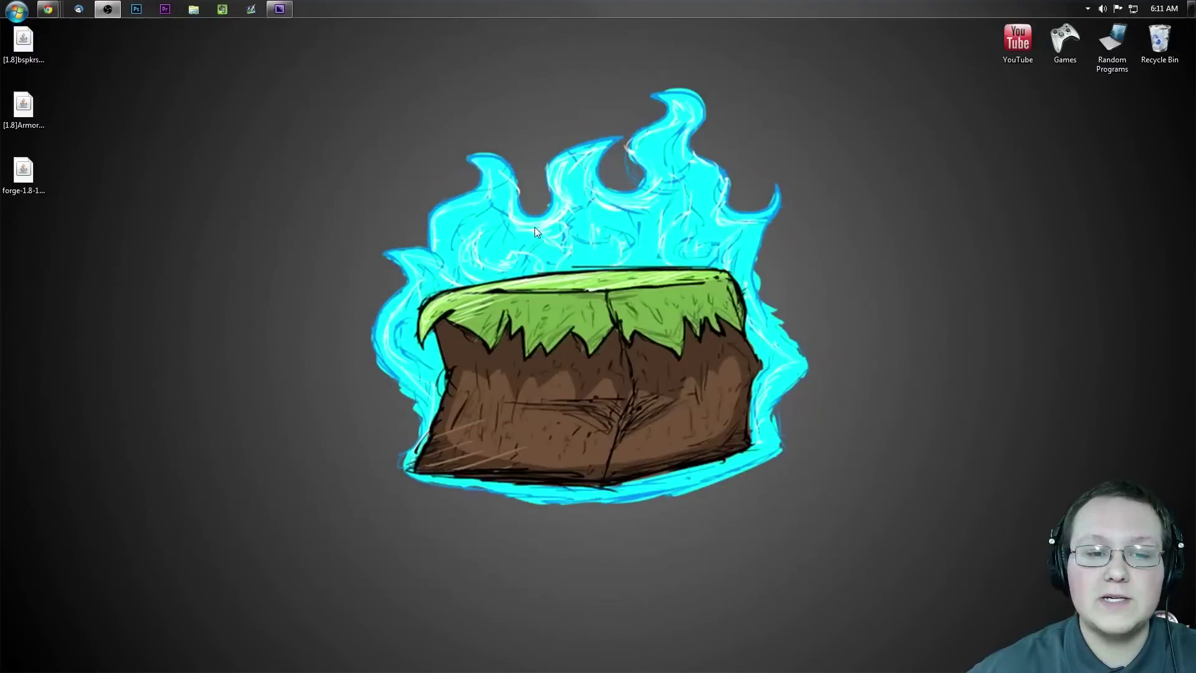
Step: Move the three jars toward the desktop centre and check the Downloads folder, which is empty
drag(277, 271, 628, 117)
click(723, 284)
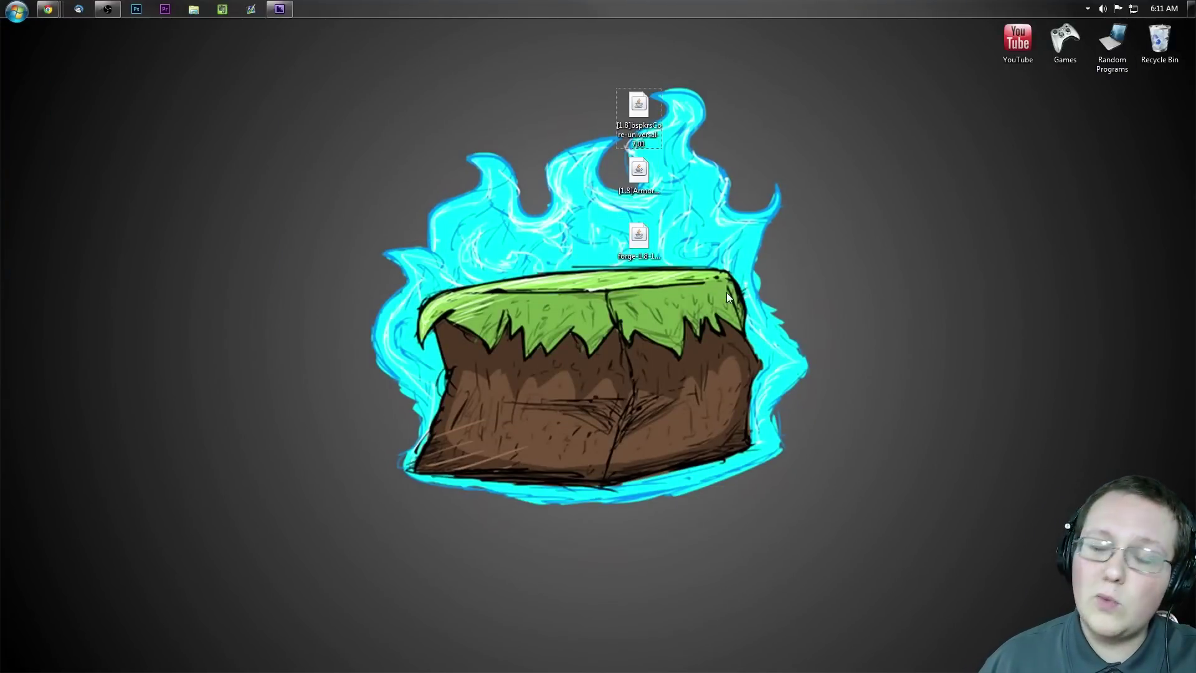
key(super+r)
text(download)
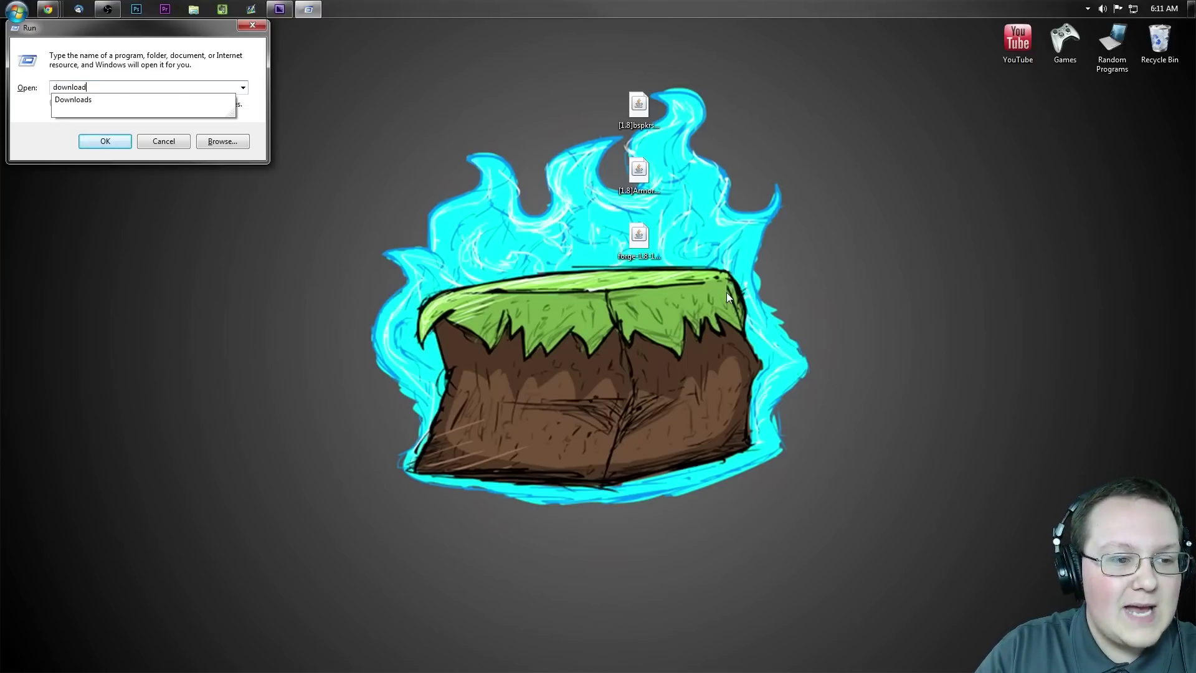
text(s)
key(Return)
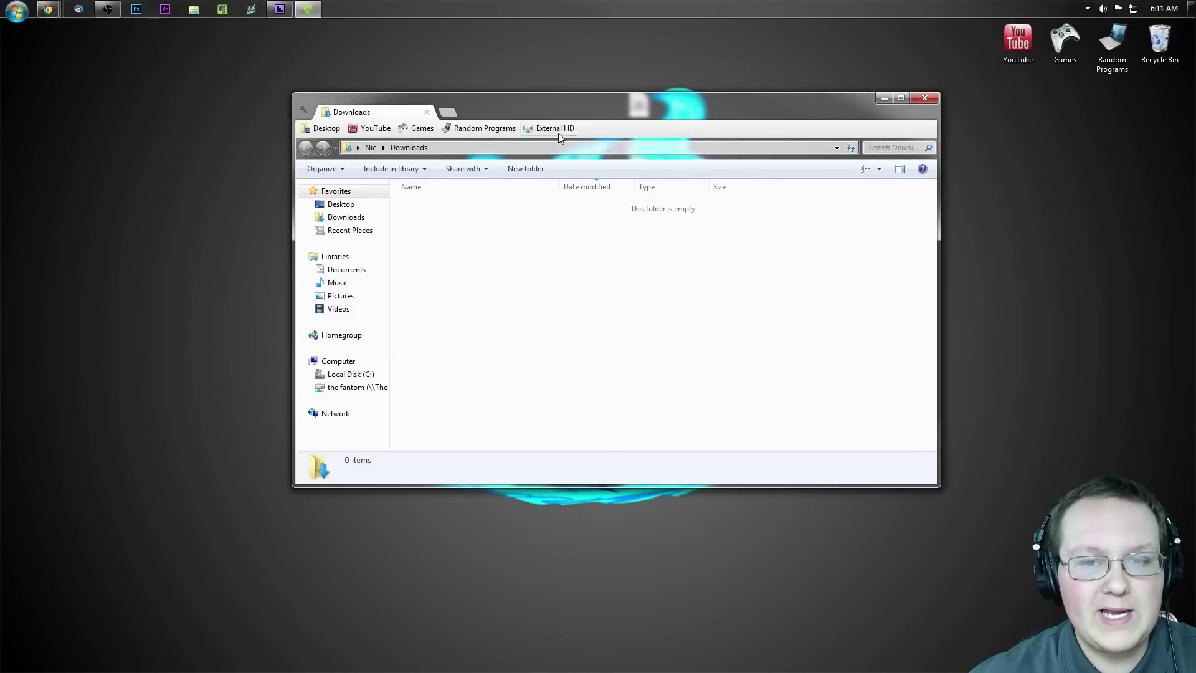
double_click(600, 104)
drag(600, 28, 613, 171)
drag(477, 273, 639, 118)
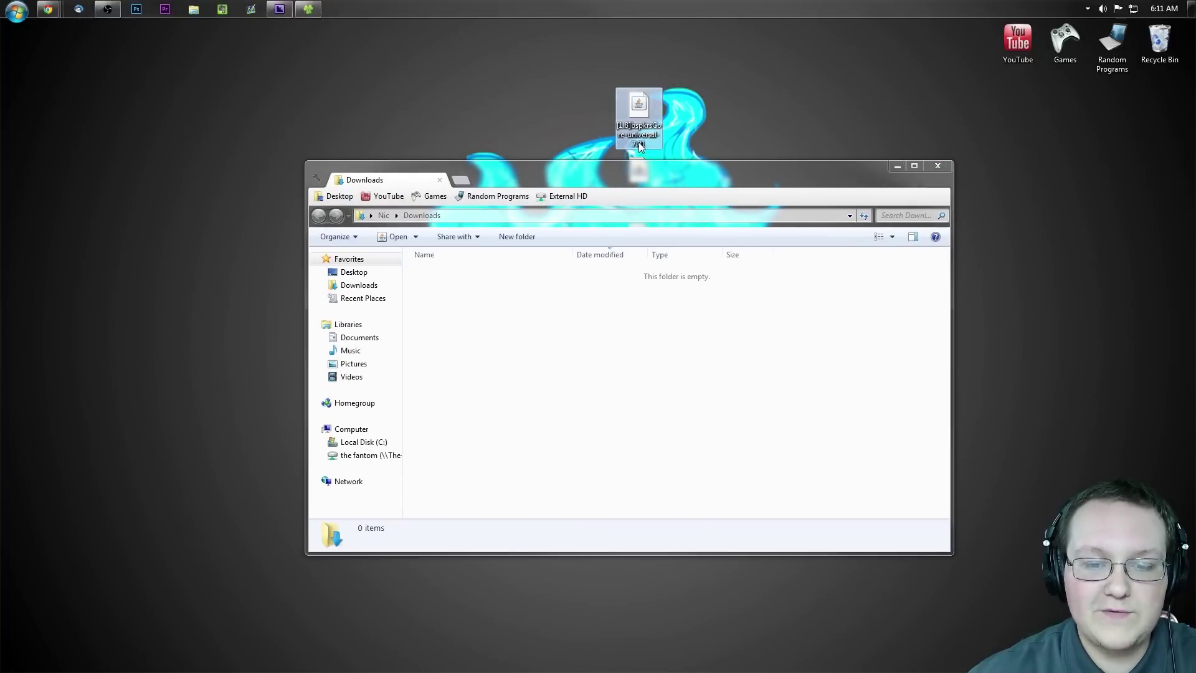
click(938, 167)
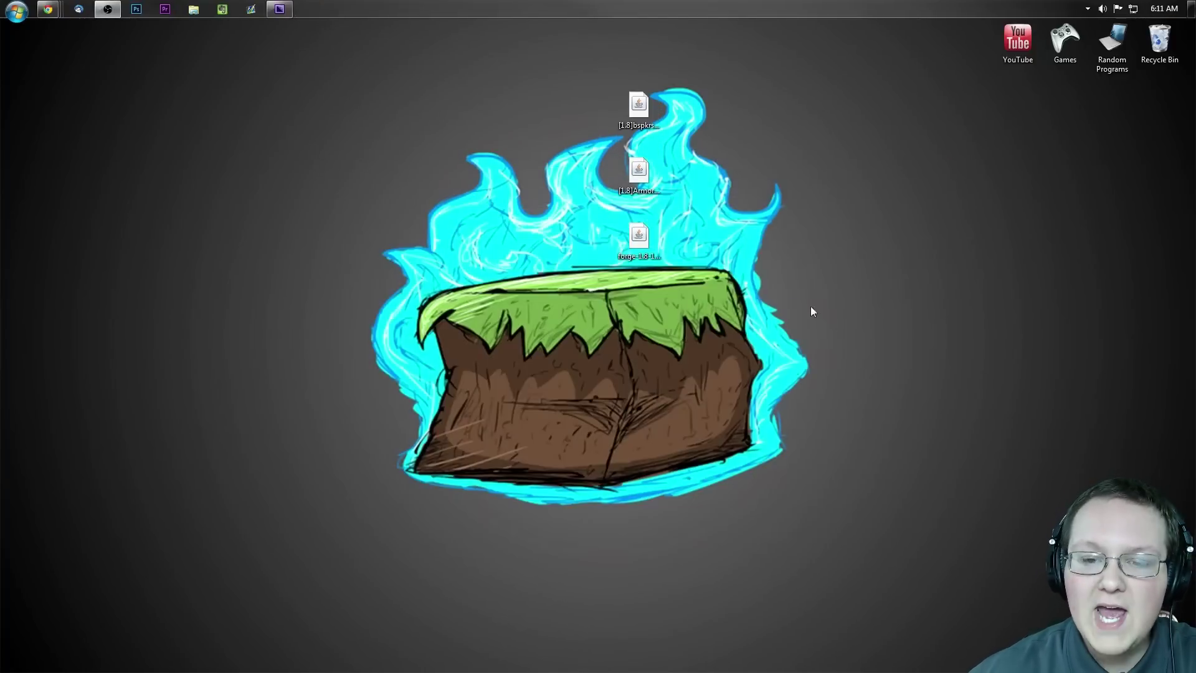
Step: Line the three jars up near the top of the desktop, Forge installer in the top row
drag(800, 303, 558, 97)
drag(624, 117, 691, 49)
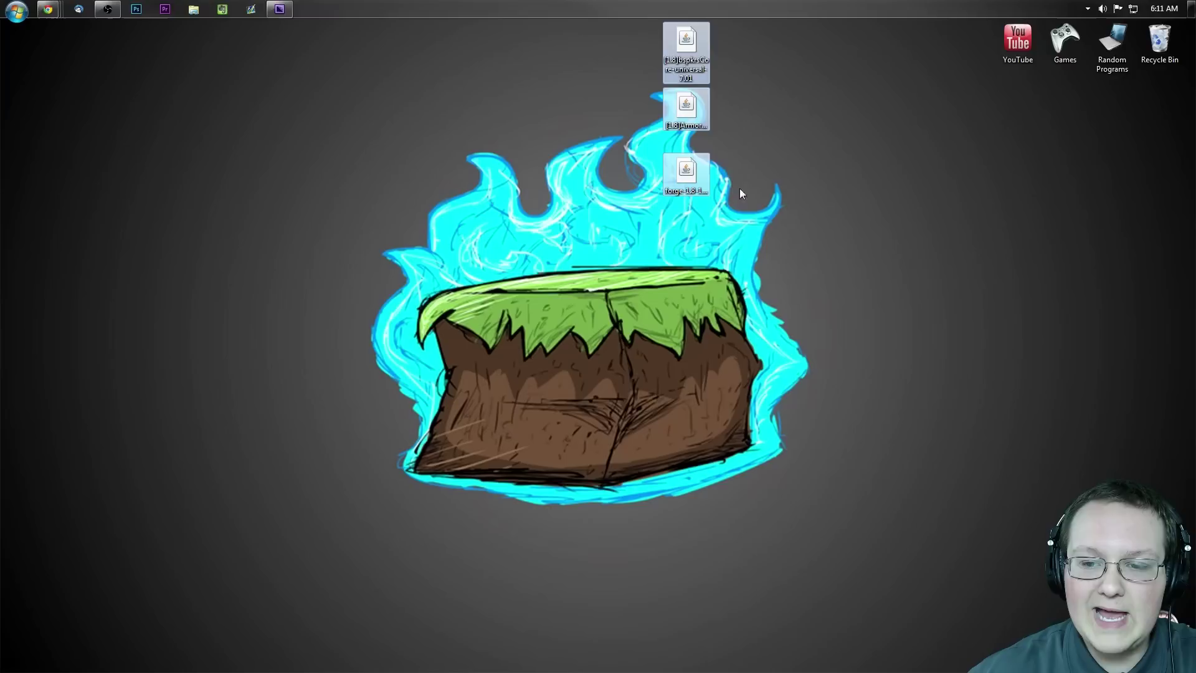
click(691, 175)
drag(691, 176, 587, 56)
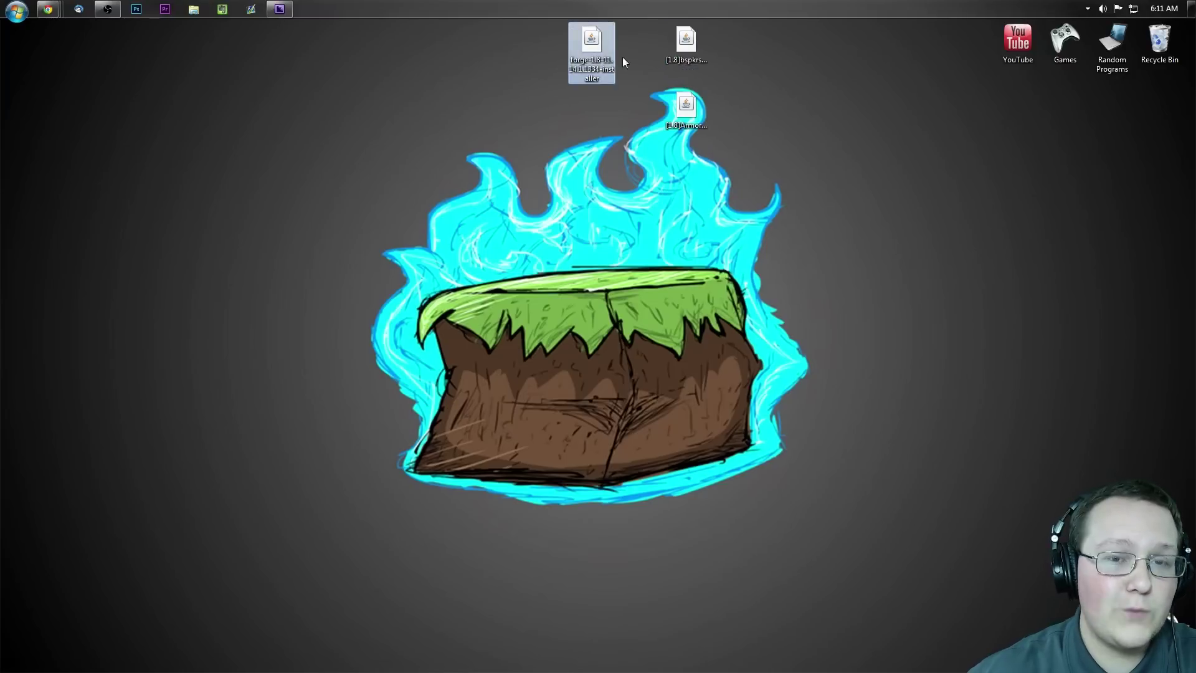
Step: Run the Forge installer jar with Java and install the client profile
right_click(588, 70)
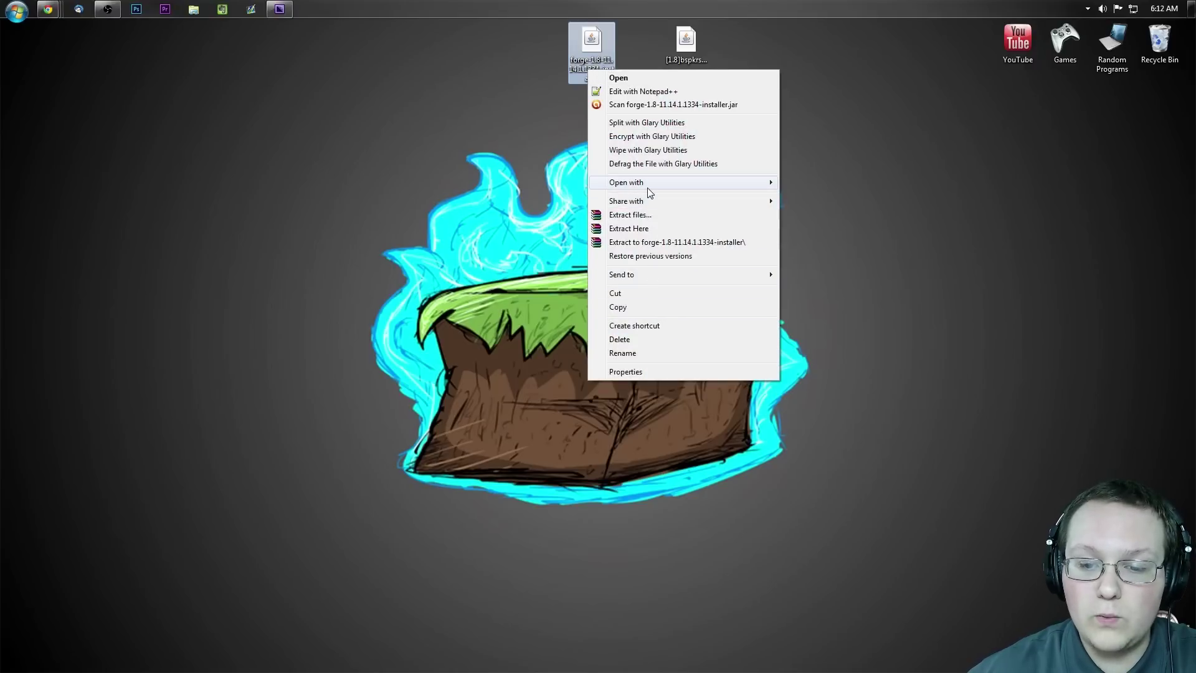
mouse_move(648, 184)
click(813, 182)
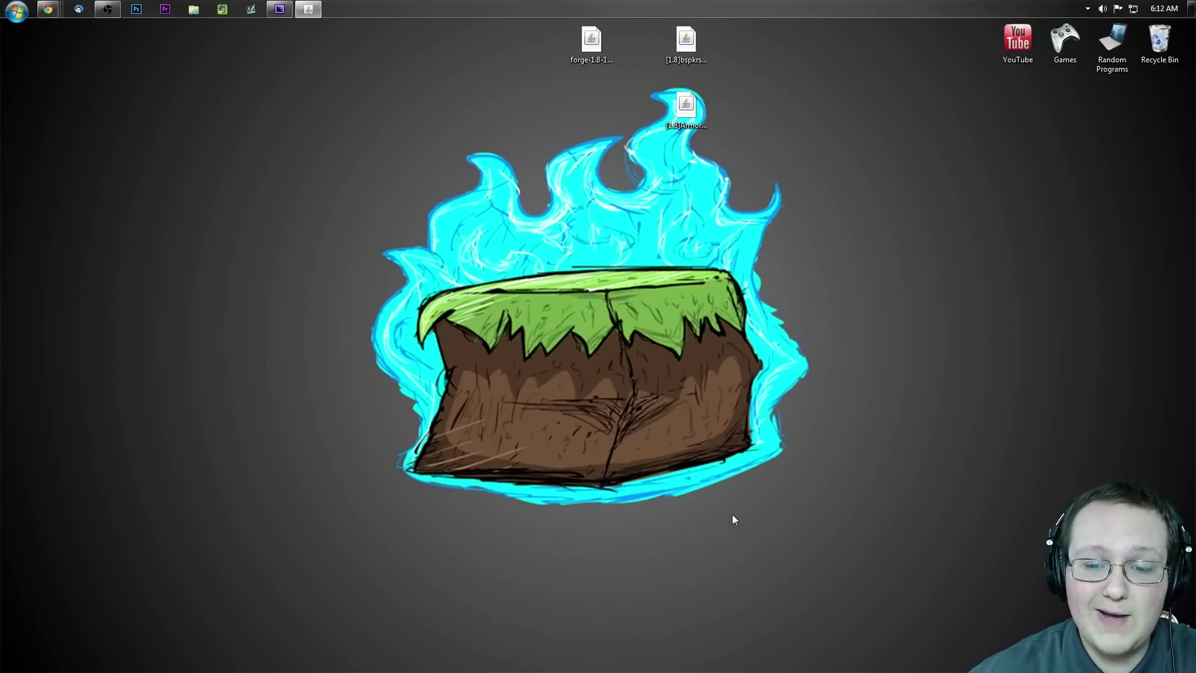
drag(595, 247, 600, 119)
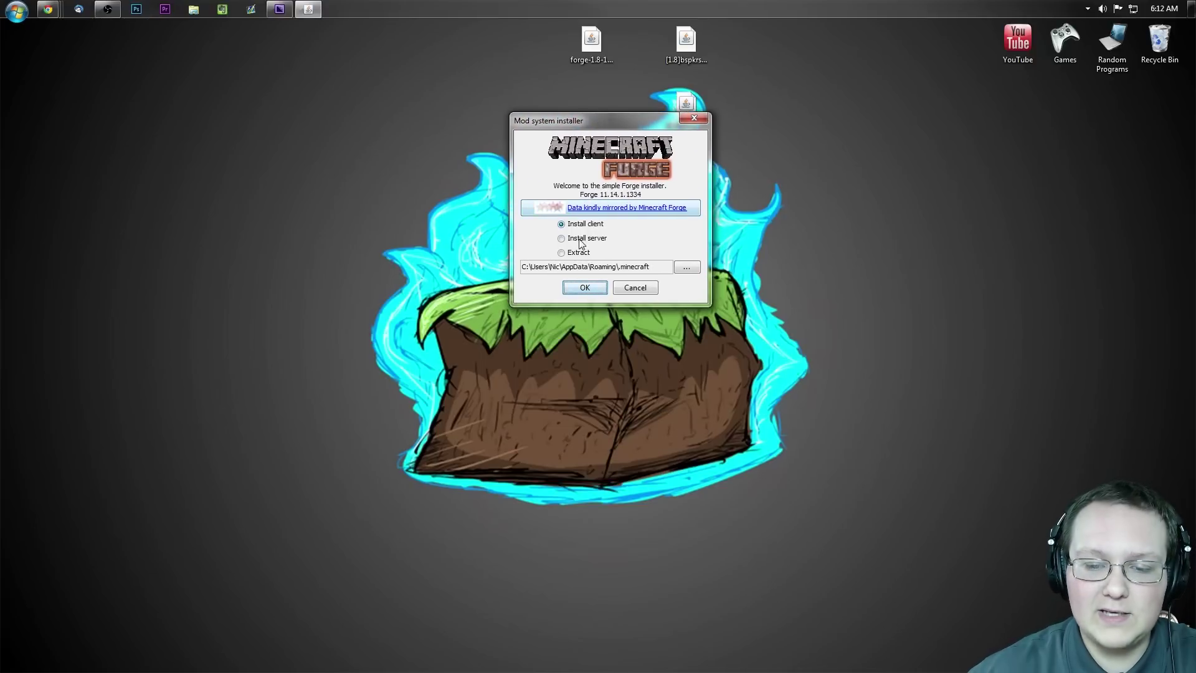
click(576, 227)
click(592, 289)
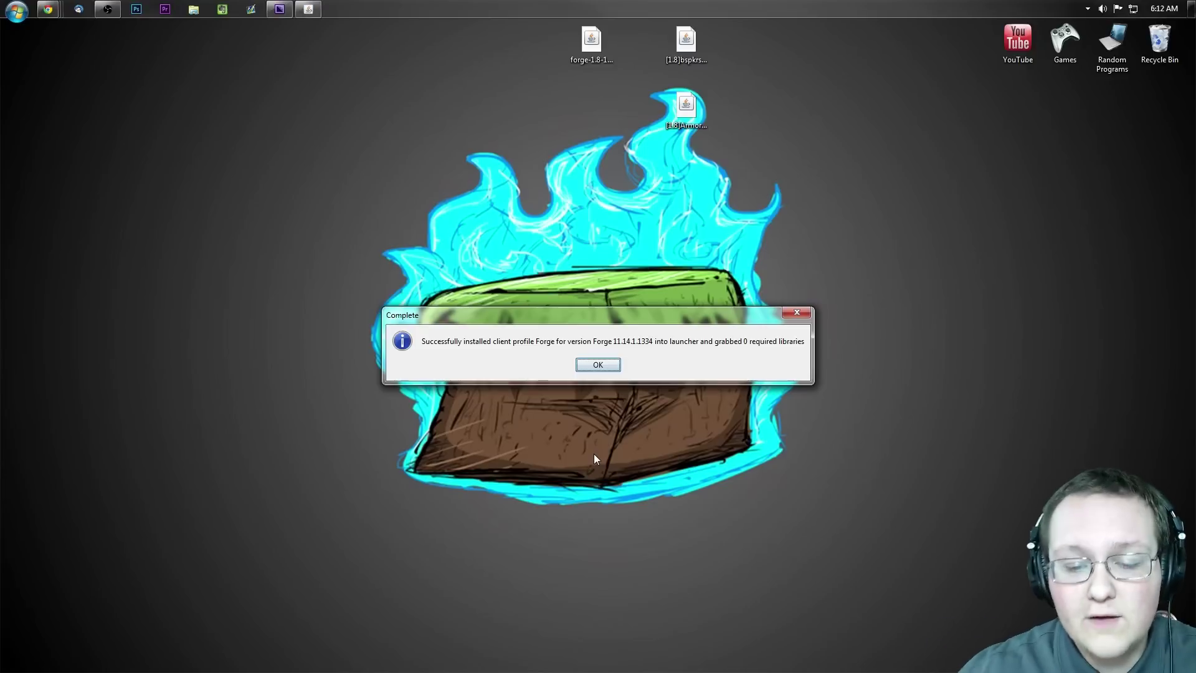
Step: Dismiss the installation-complete message and move the installer jar into Random Programs
click(596, 367)
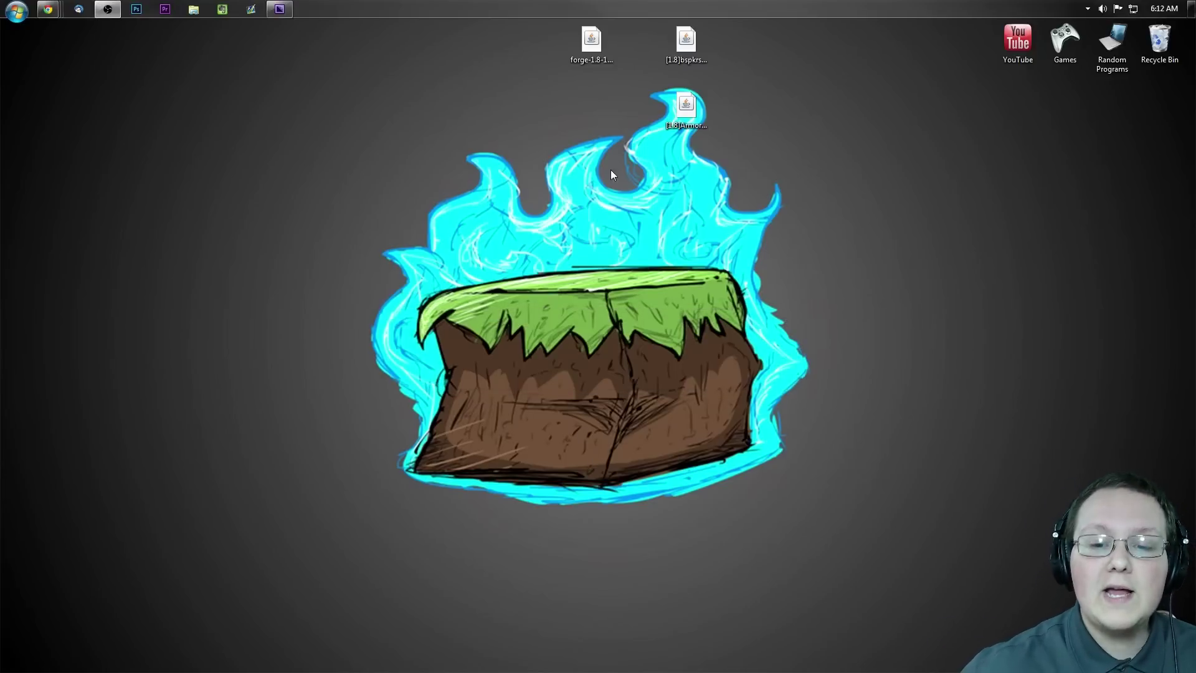
click(589, 56)
drag(595, 58, 1112, 45)
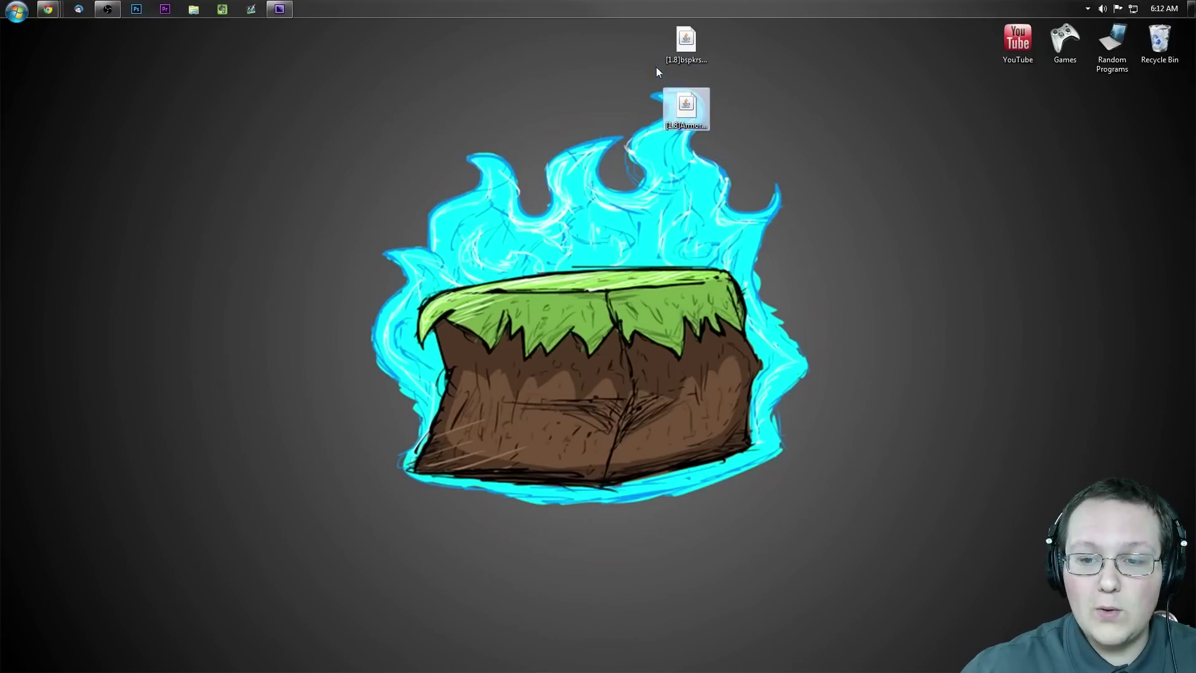
Step: Place the ArmorStatusHUD jar beside the bspkrs jar and open %appdata% from Run
drag(686, 106, 734, 62)
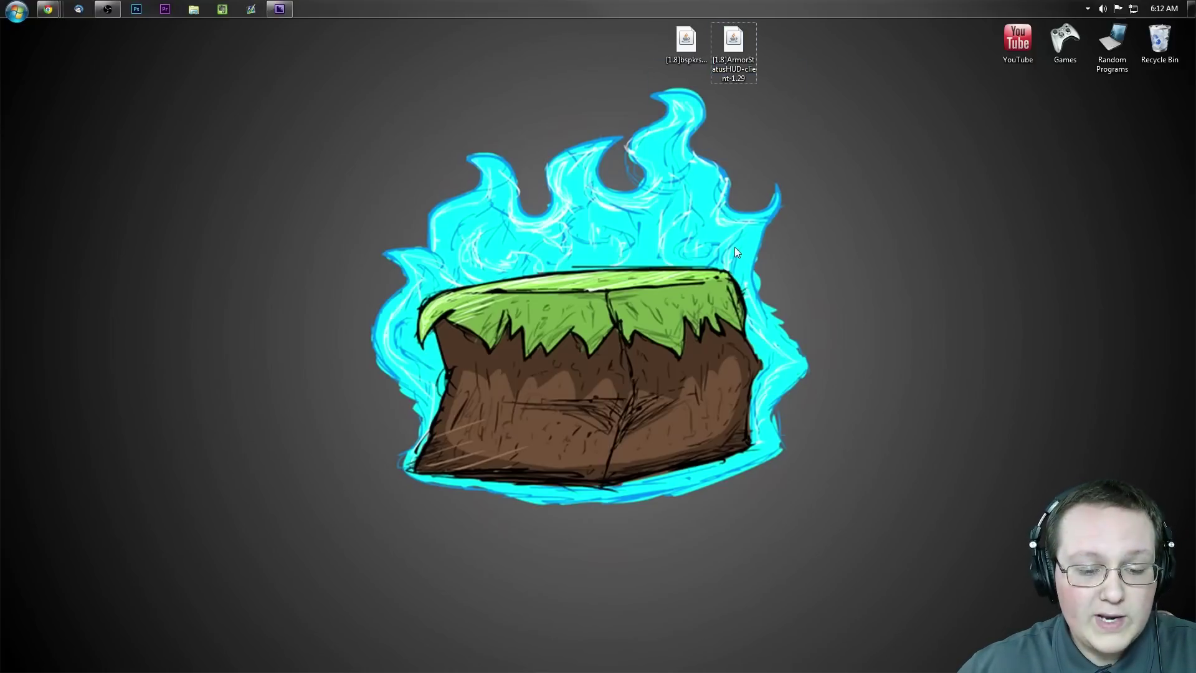
key(super+r)
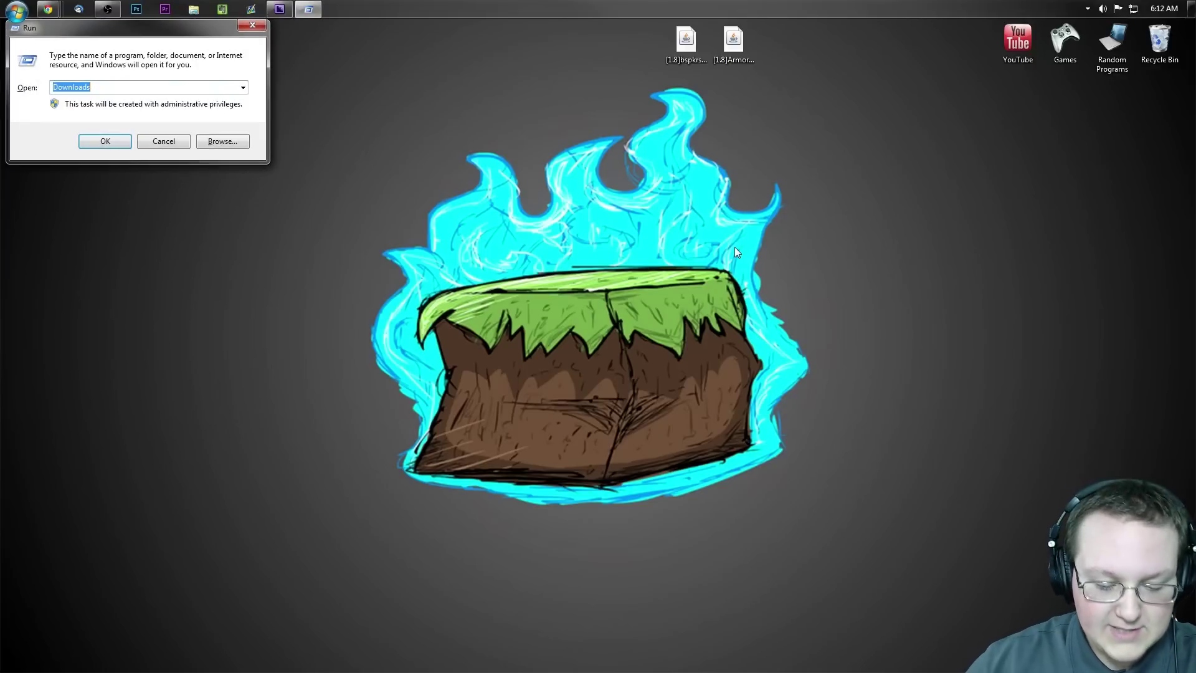
text(%appd)
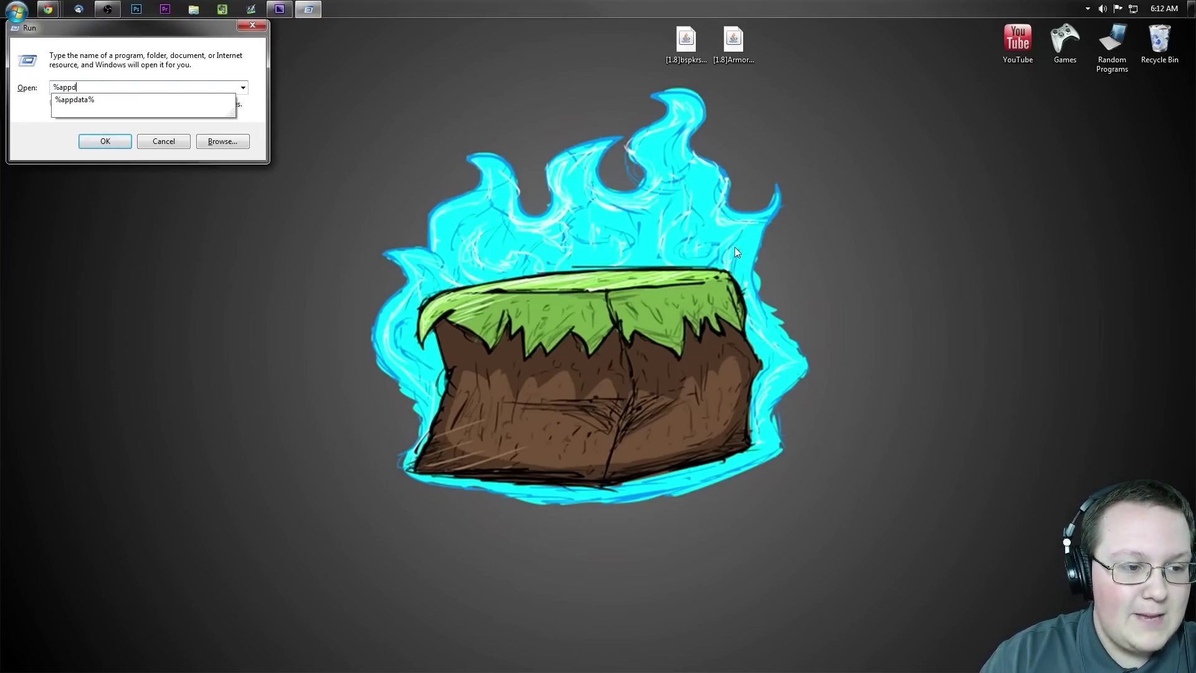
text(ata%)
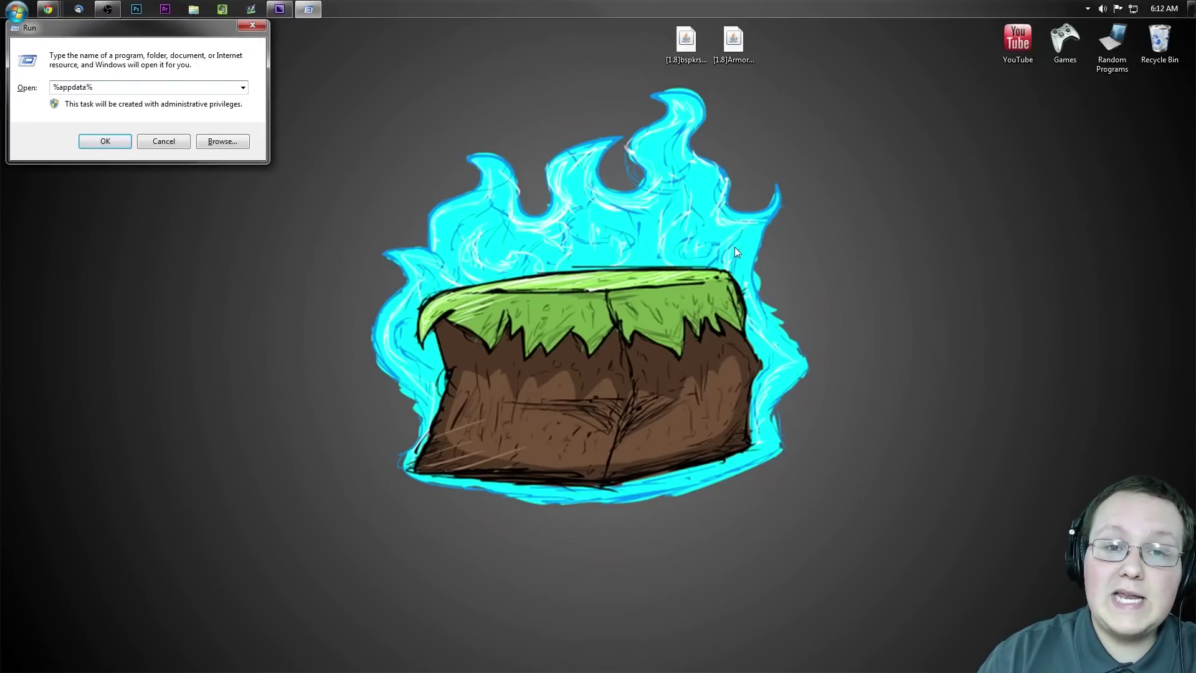
key(Return)
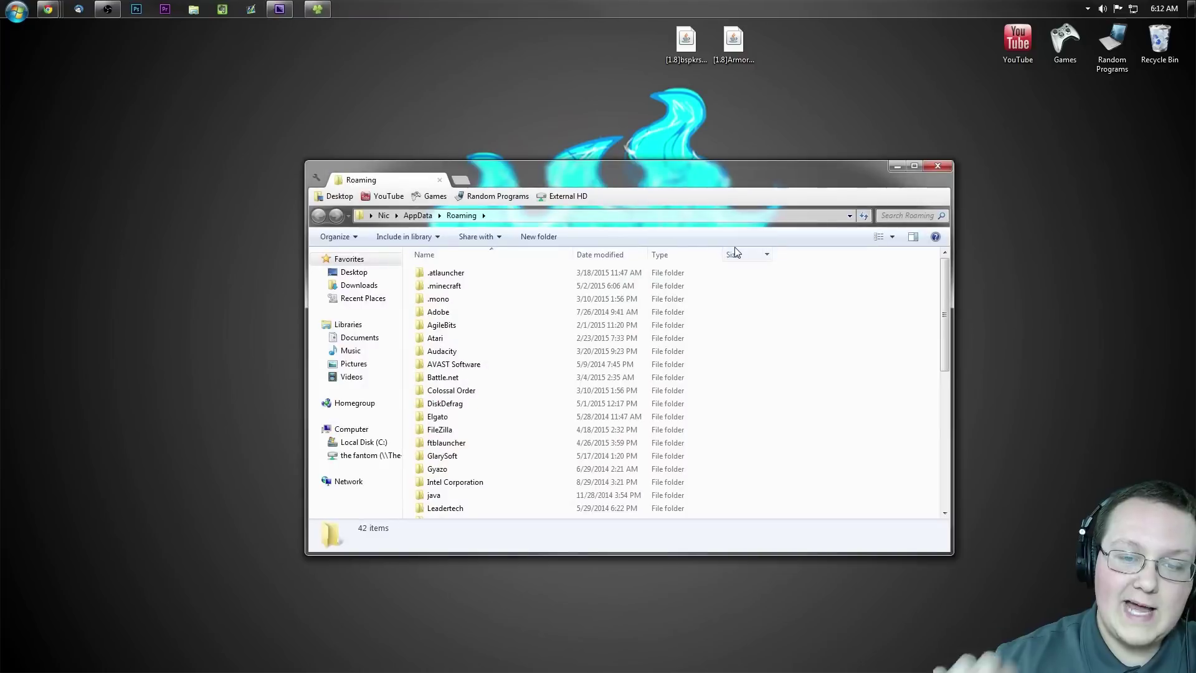
Step: Open .minecraft and drag the old mods folder to the Recycle Bin
double_click(501, 287)
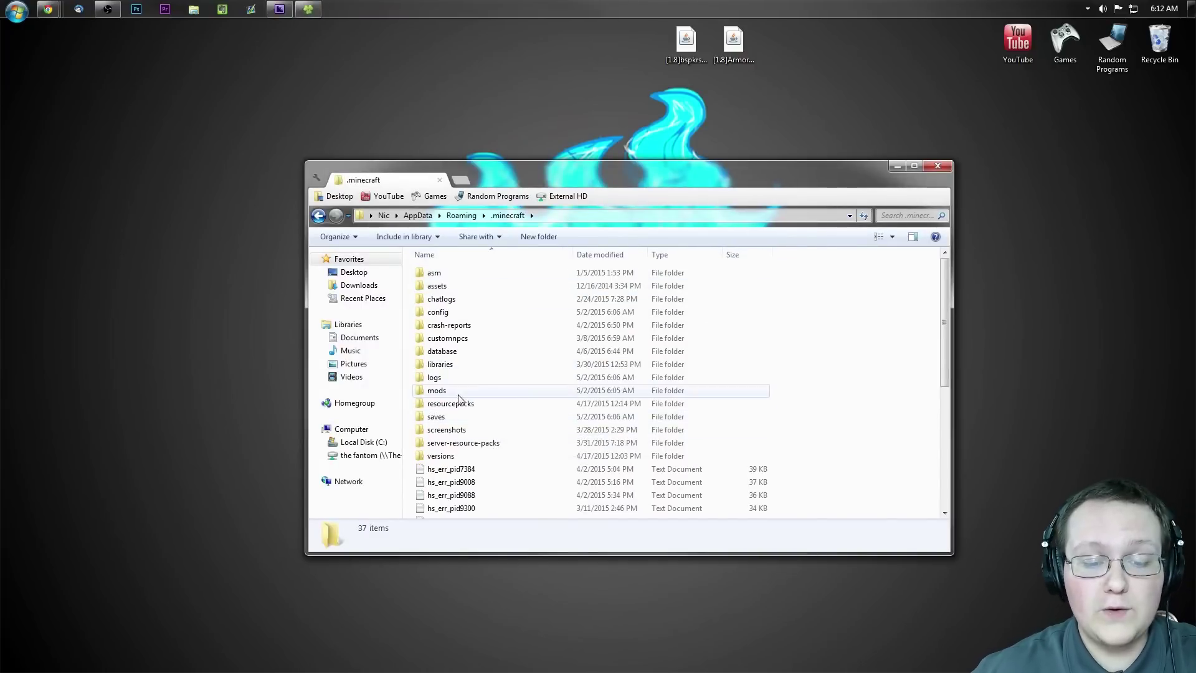
click(436, 394)
drag(435, 393, 1159, 59)
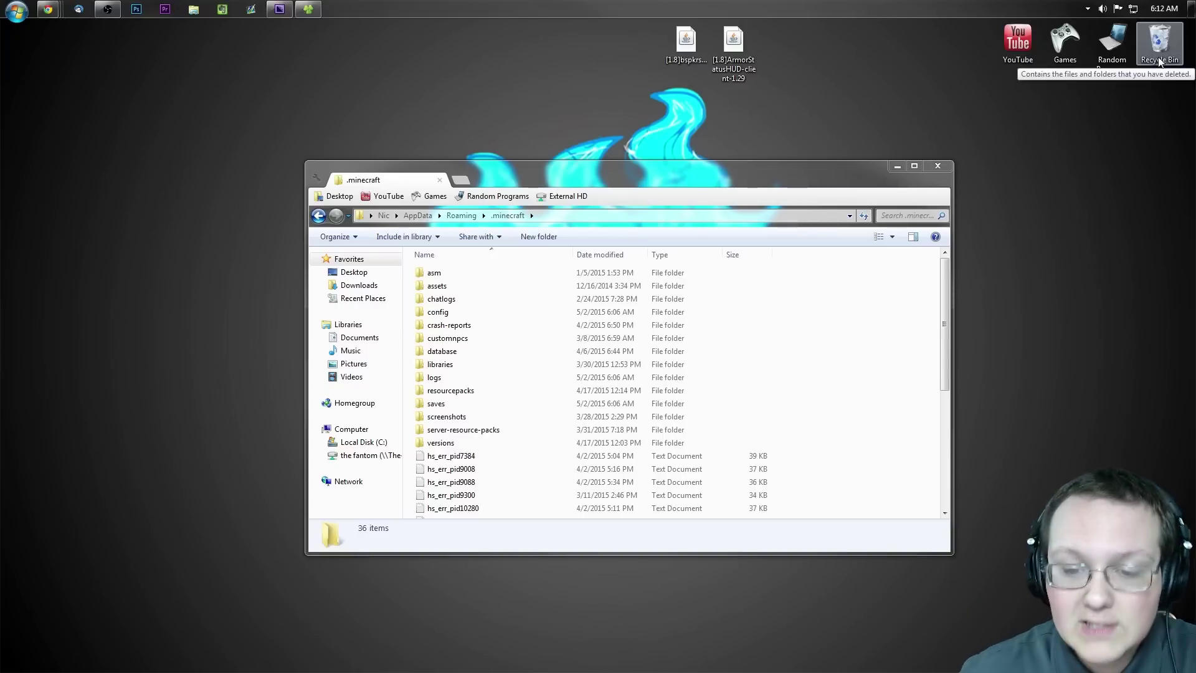
Step: Create a new folder named 'mods' in .minecraft and open it
right_click(842, 327)
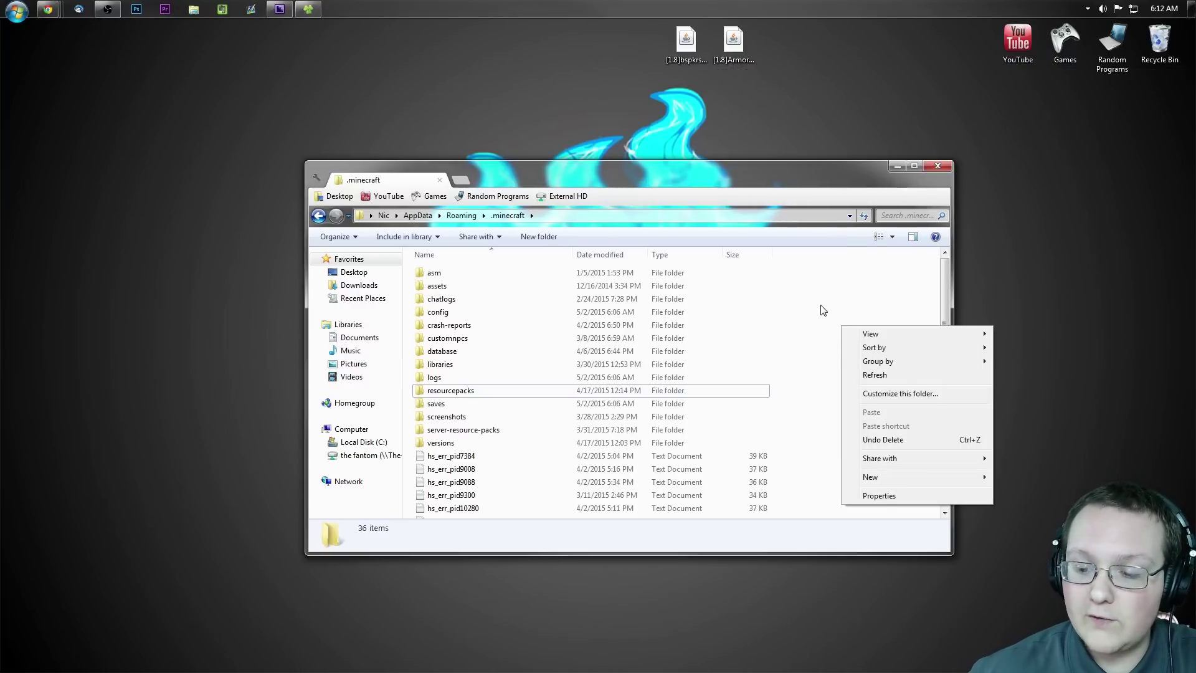
click(970, 474)
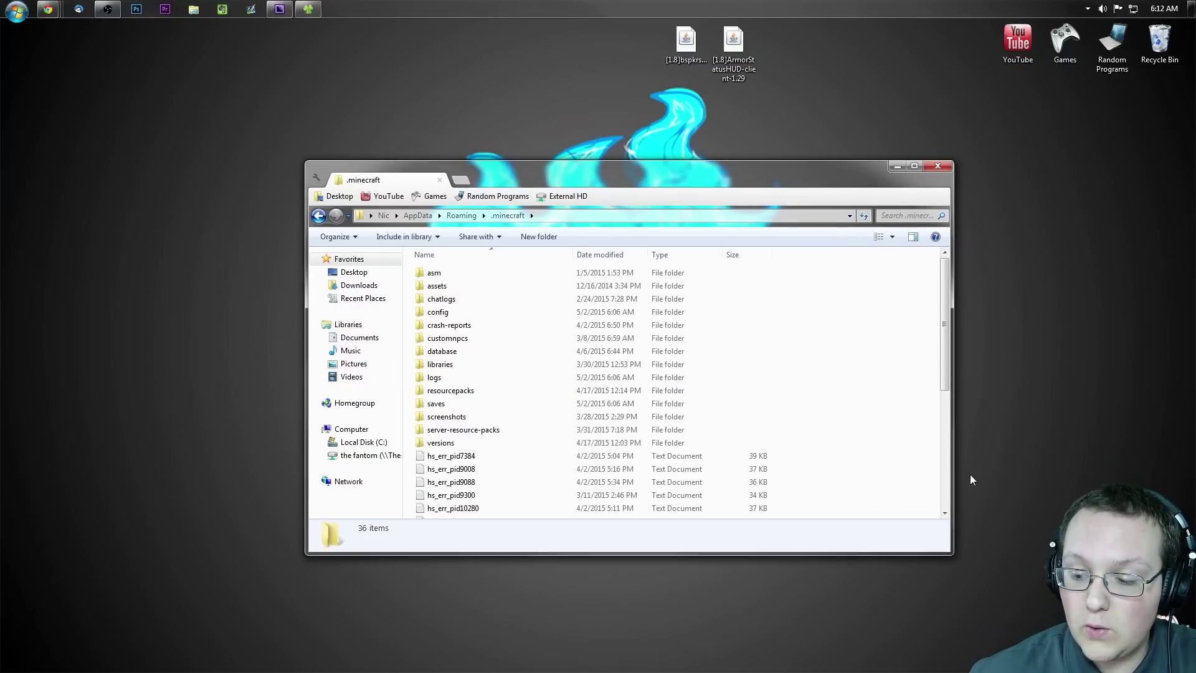
right_click(885, 406)
mouse_move(947, 556)
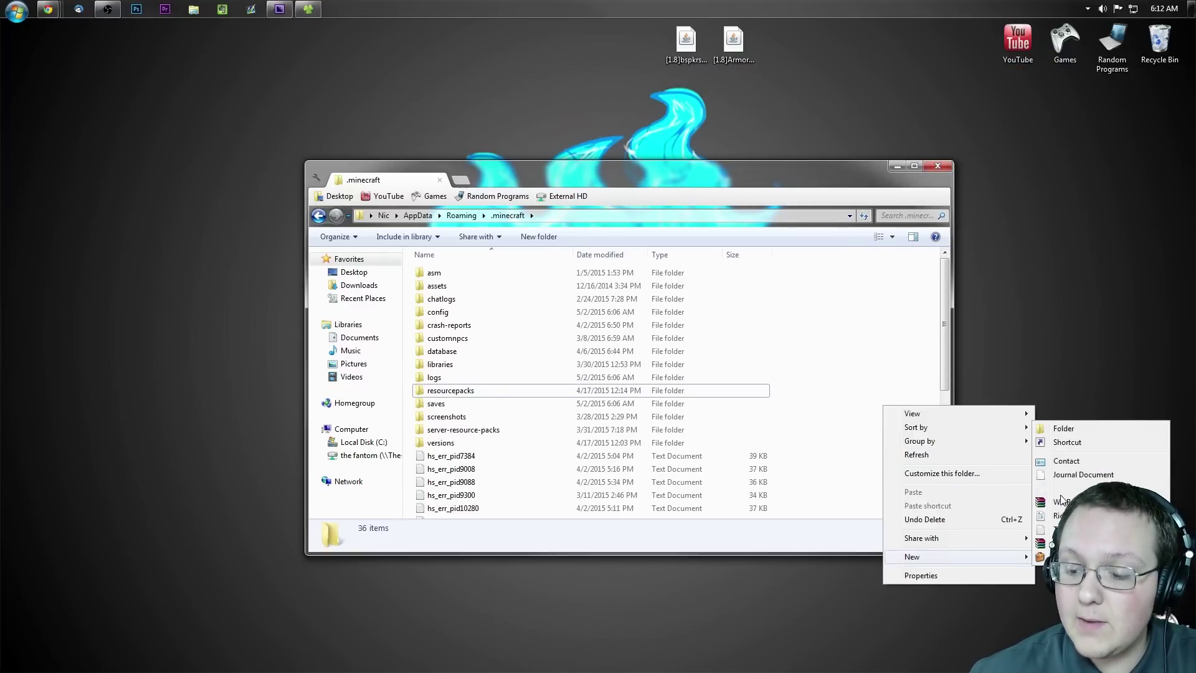
click(1051, 435)
text(mods)
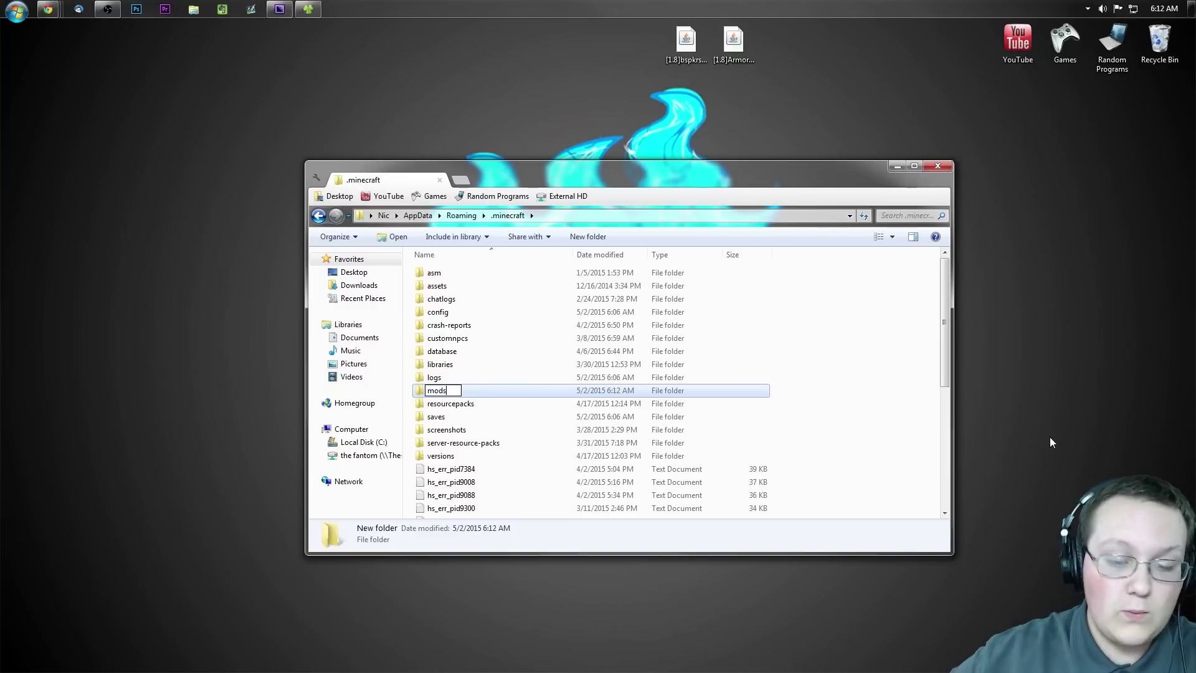
click(634, 393)
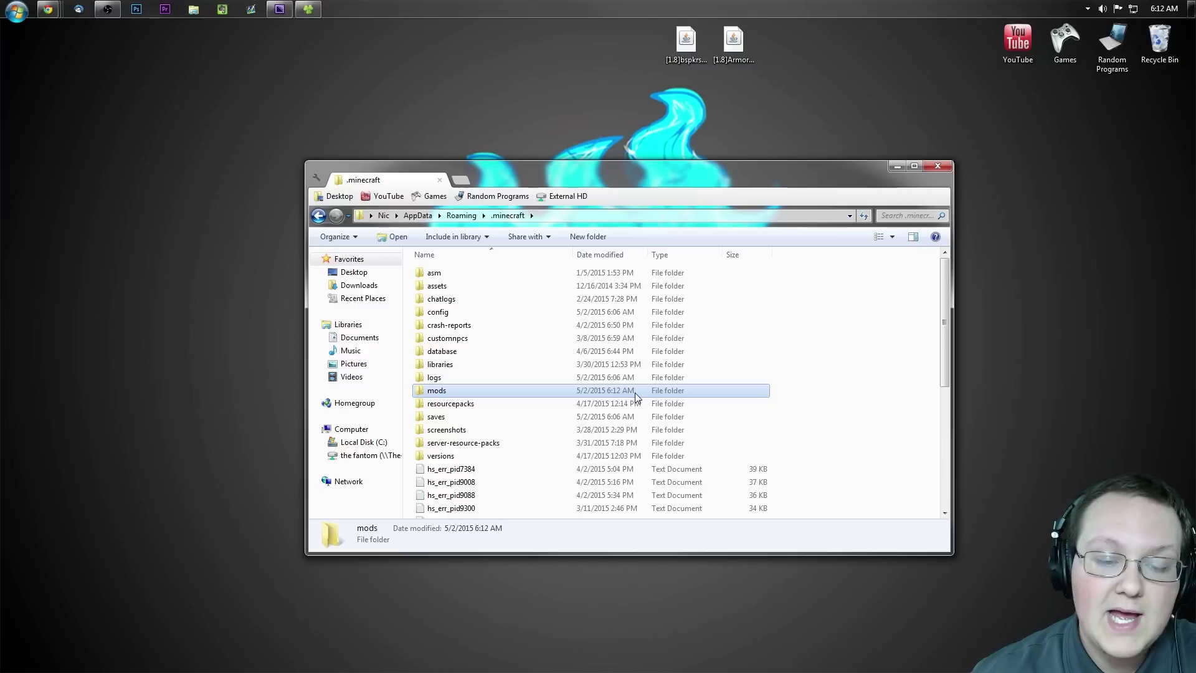
double_click(477, 394)
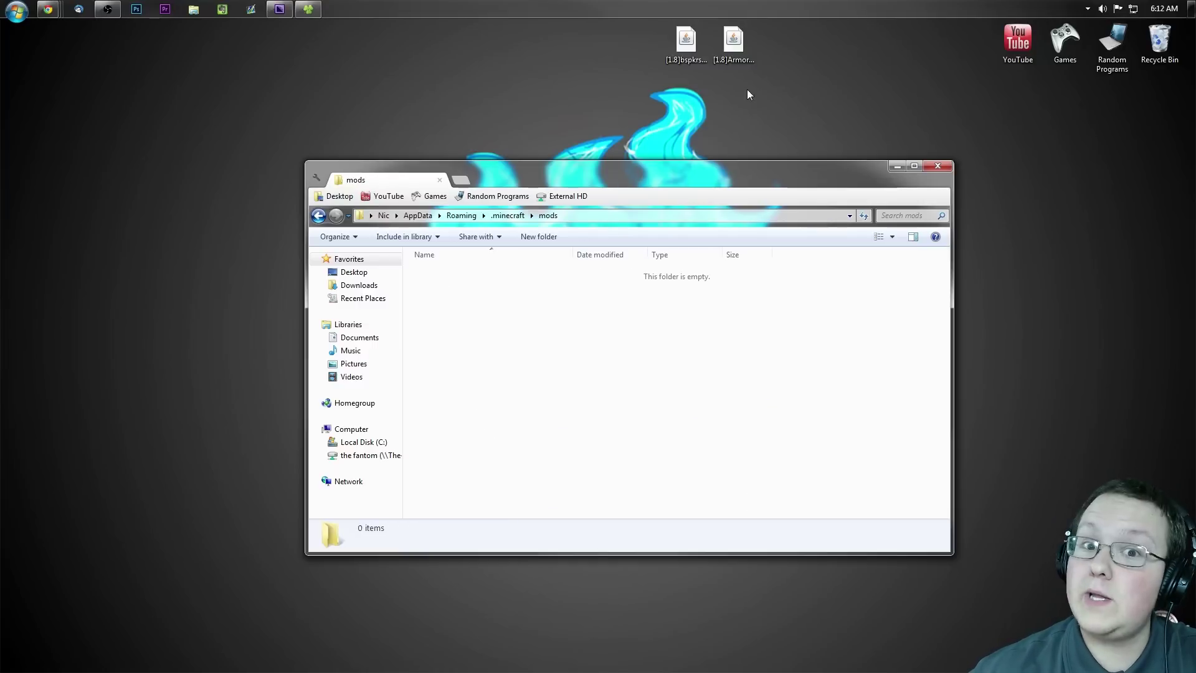
Step: Move the bspkrsCore and ArmorStatusHUD jars from the desktop into the mods folder
drag(908, 80, 667, 24)
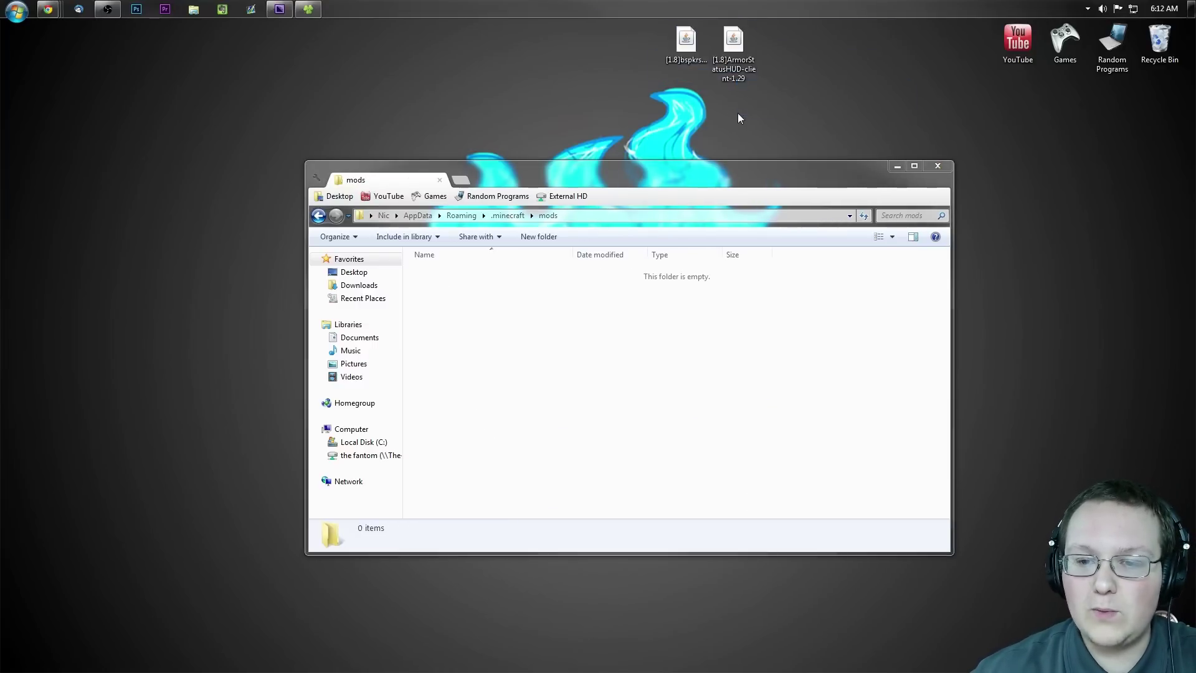
click(746, 54)
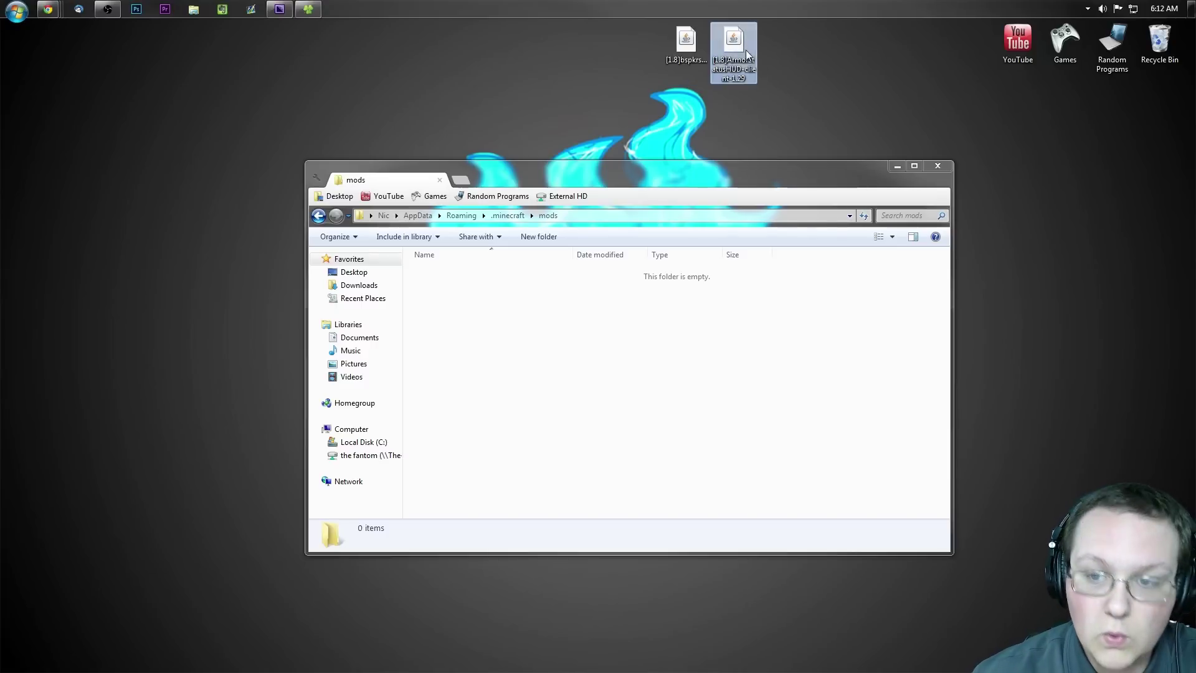
drag(798, 123, 569, 347)
click(936, 166)
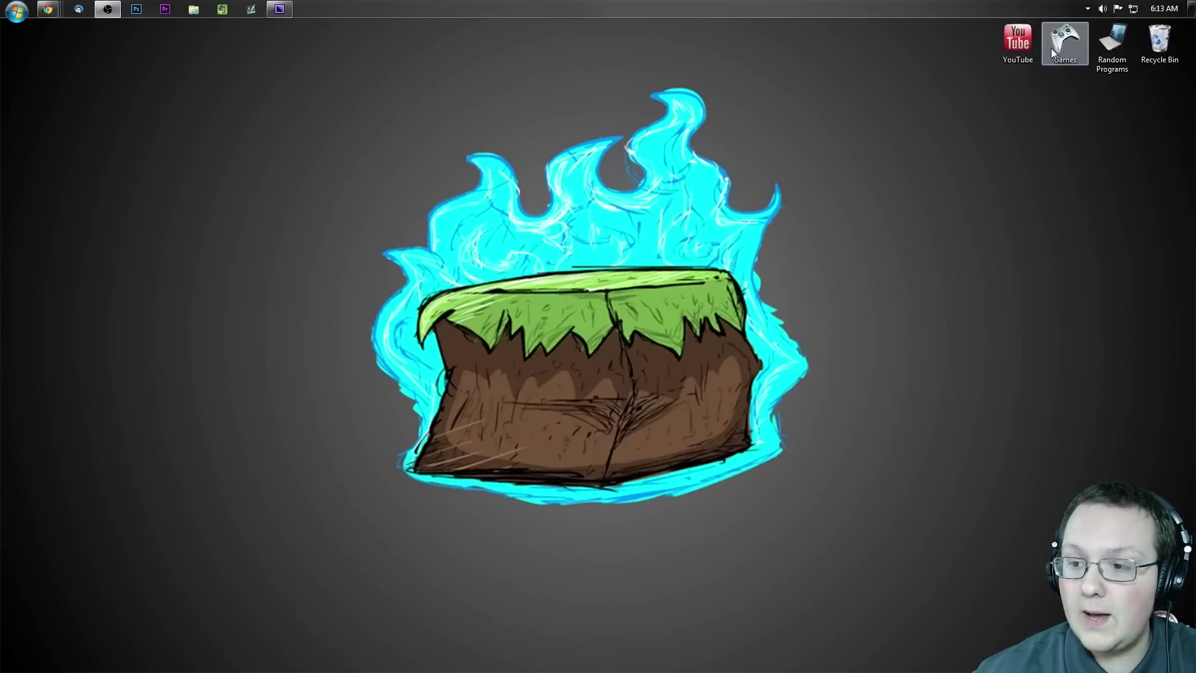
Step: Launch the Minecraft application from the Games > Minecraft folder
double_click(1052, 48)
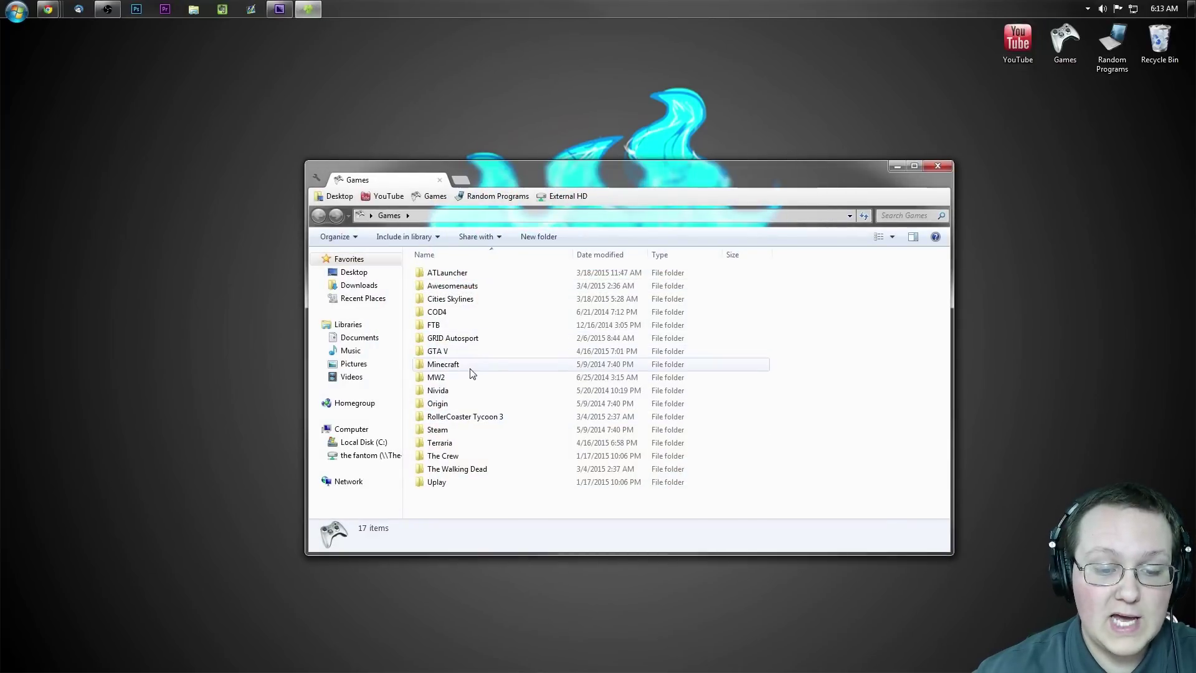
double_click(470, 368)
click(444, 274)
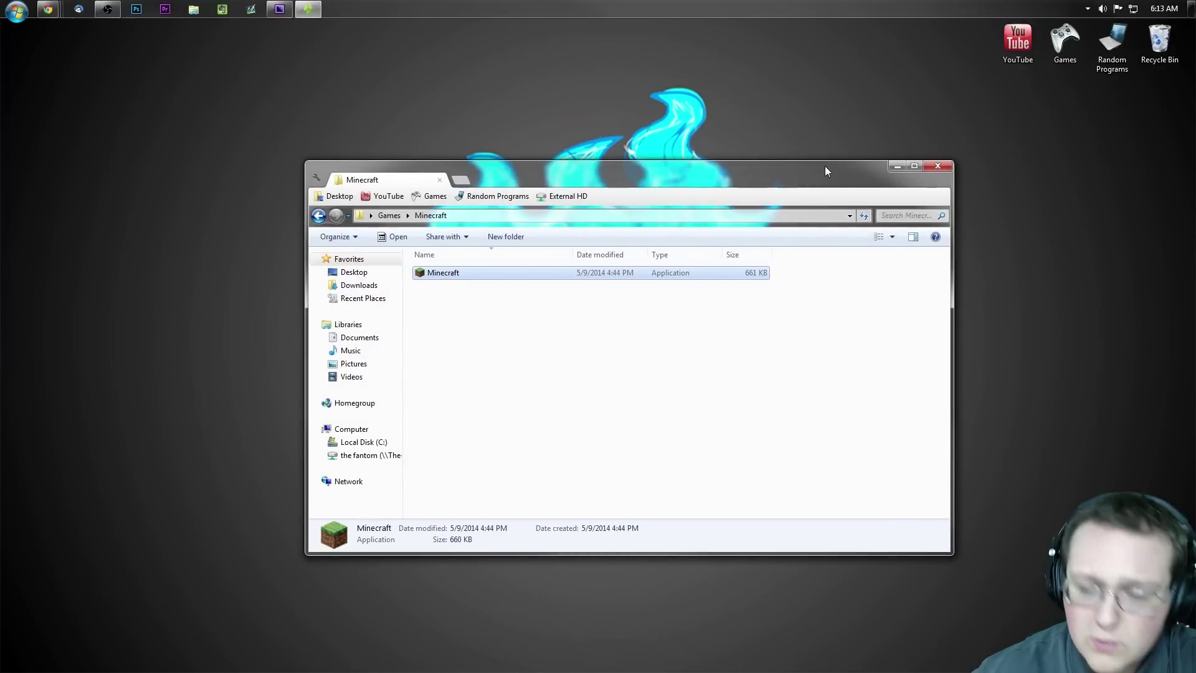
click(938, 165)
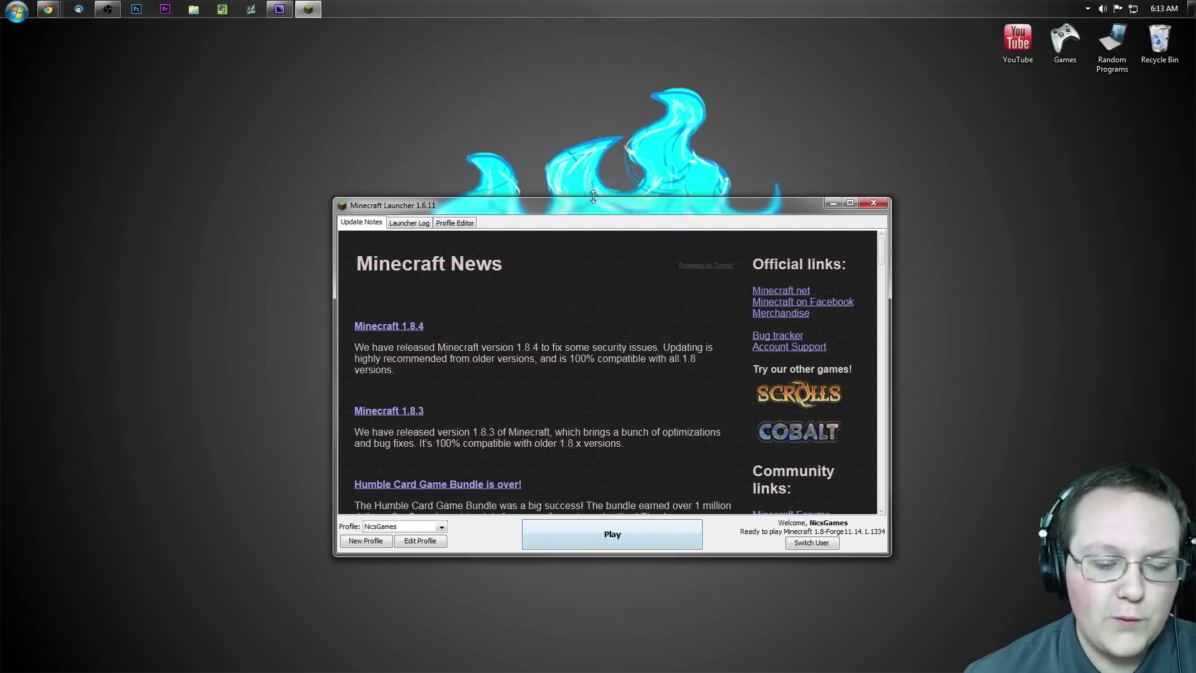
Step: Edit the player's own launcher profile and briefly set its version to release 1.8.4
click(430, 529)
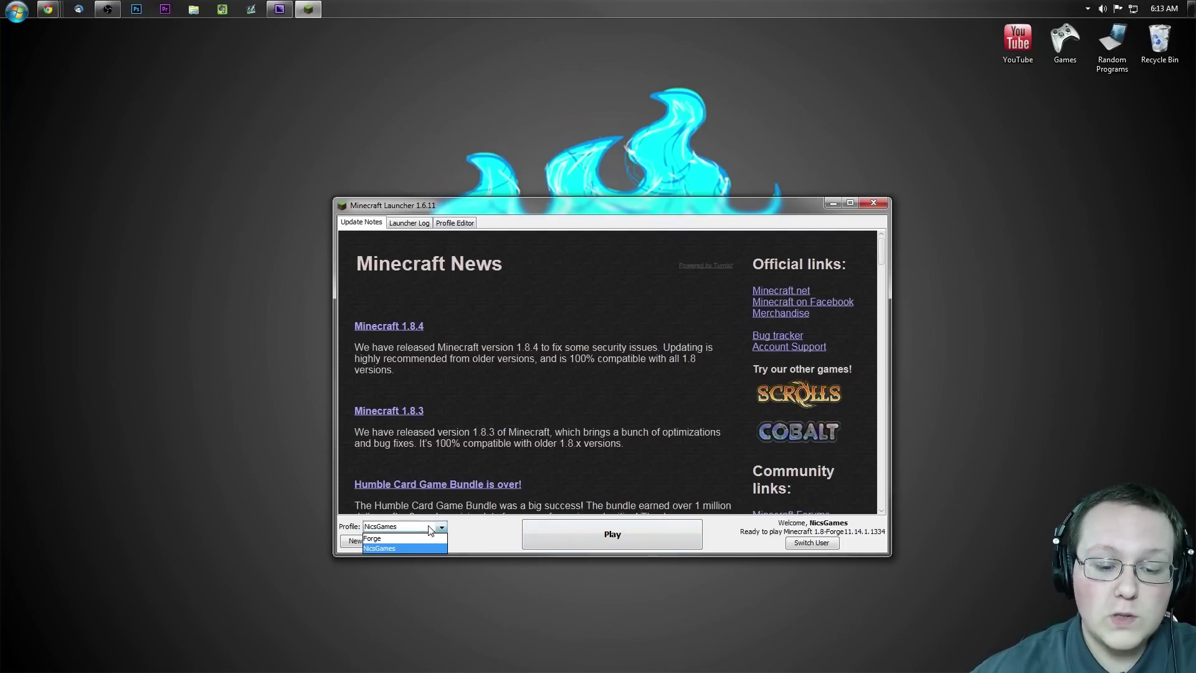
click(403, 546)
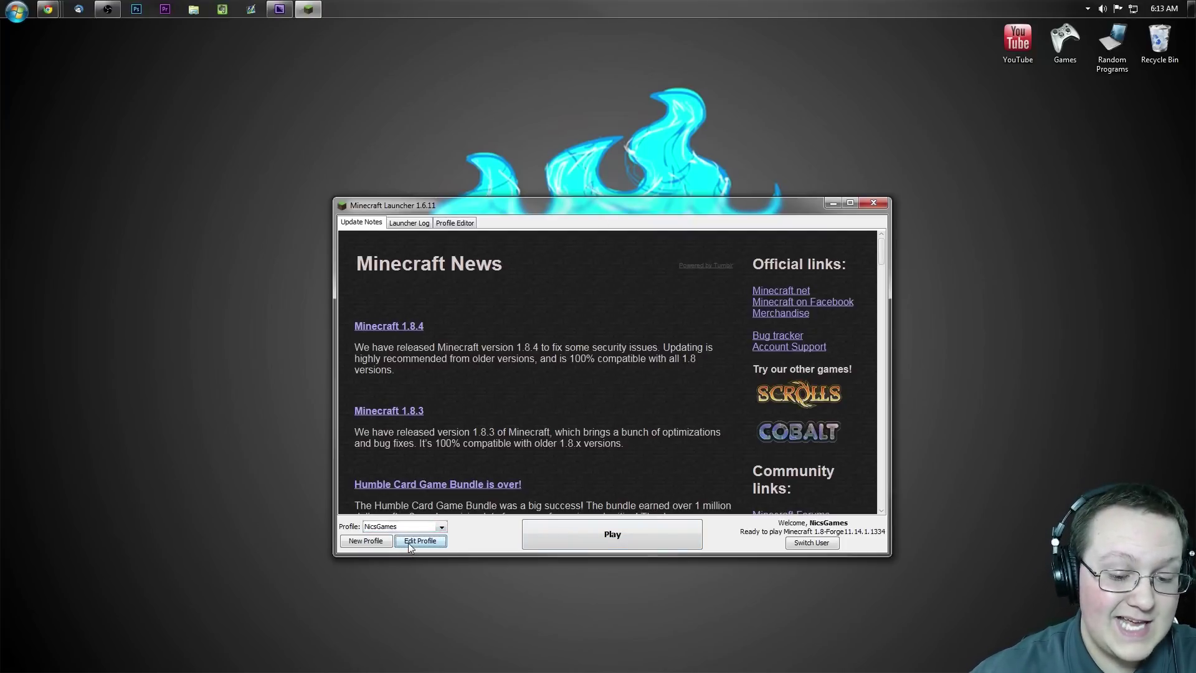
click(408, 542)
click(493, 429)
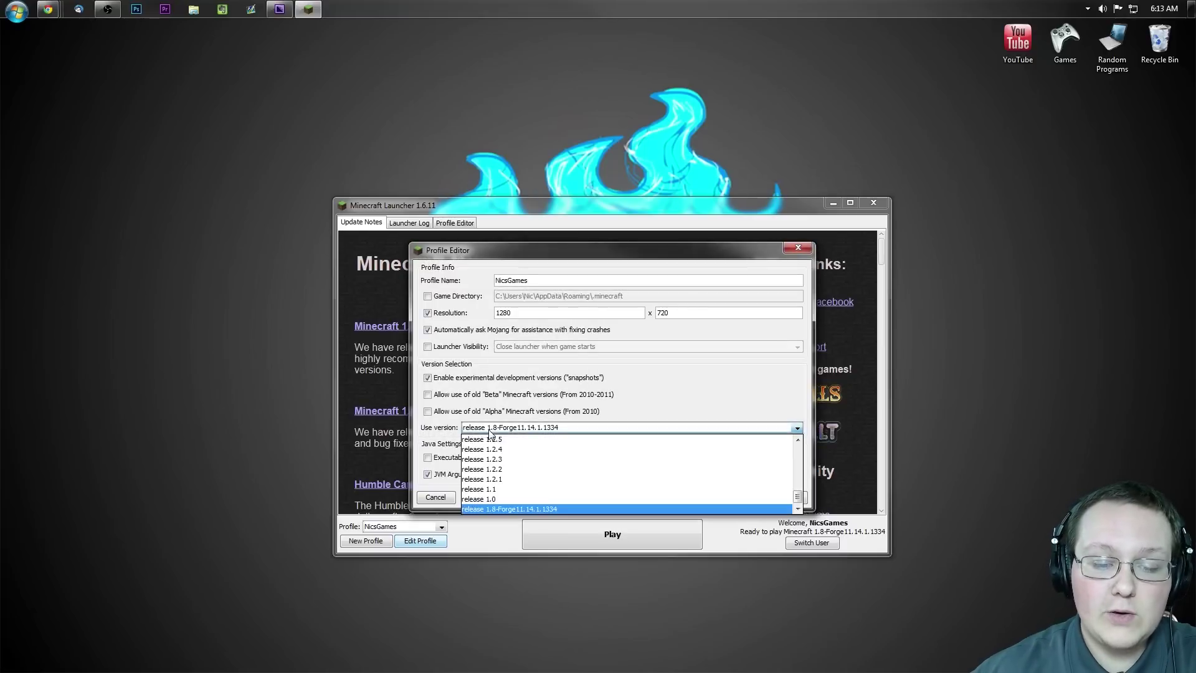
scroll(517, 459, up, 15)
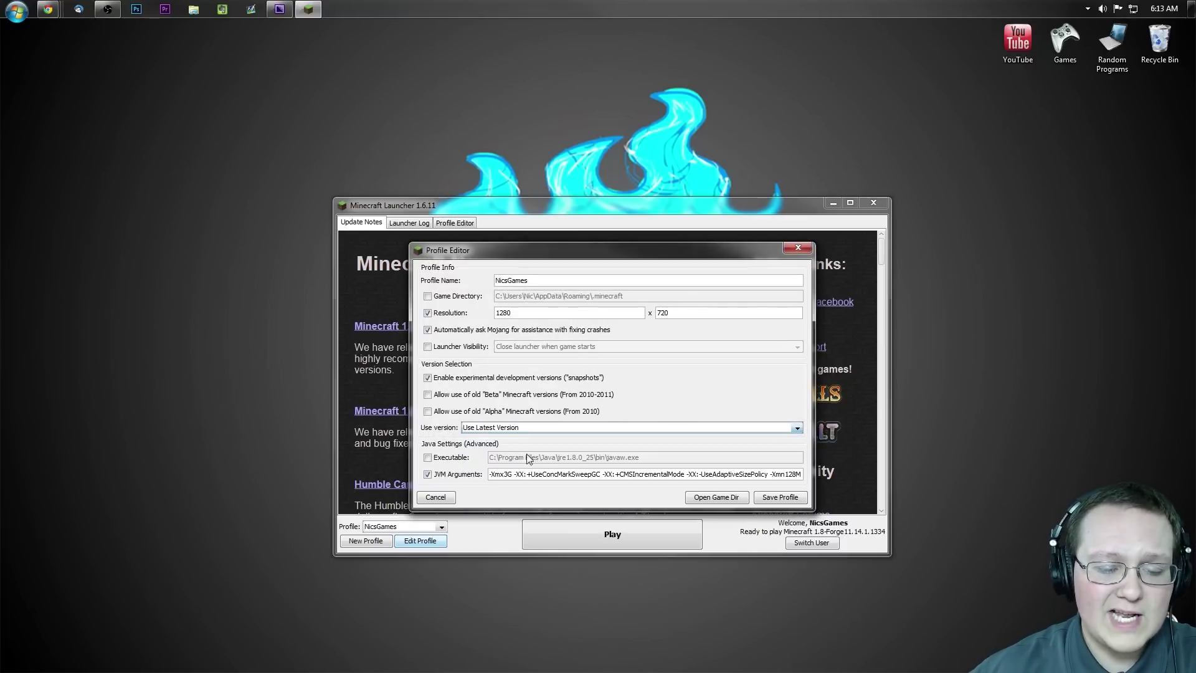
click(528, 430)
click(505, 450)
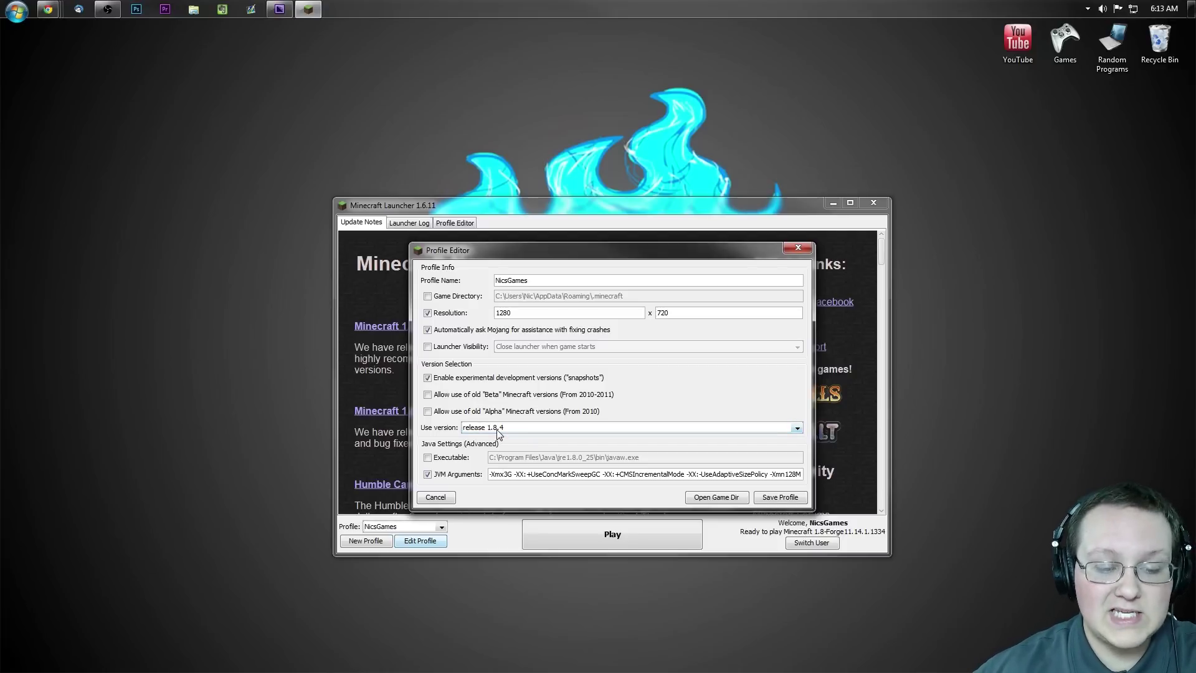
Step: Set the profile version to release 1.8-Forge11.14.1.1334, save it, and launch the game
click(487, 430)
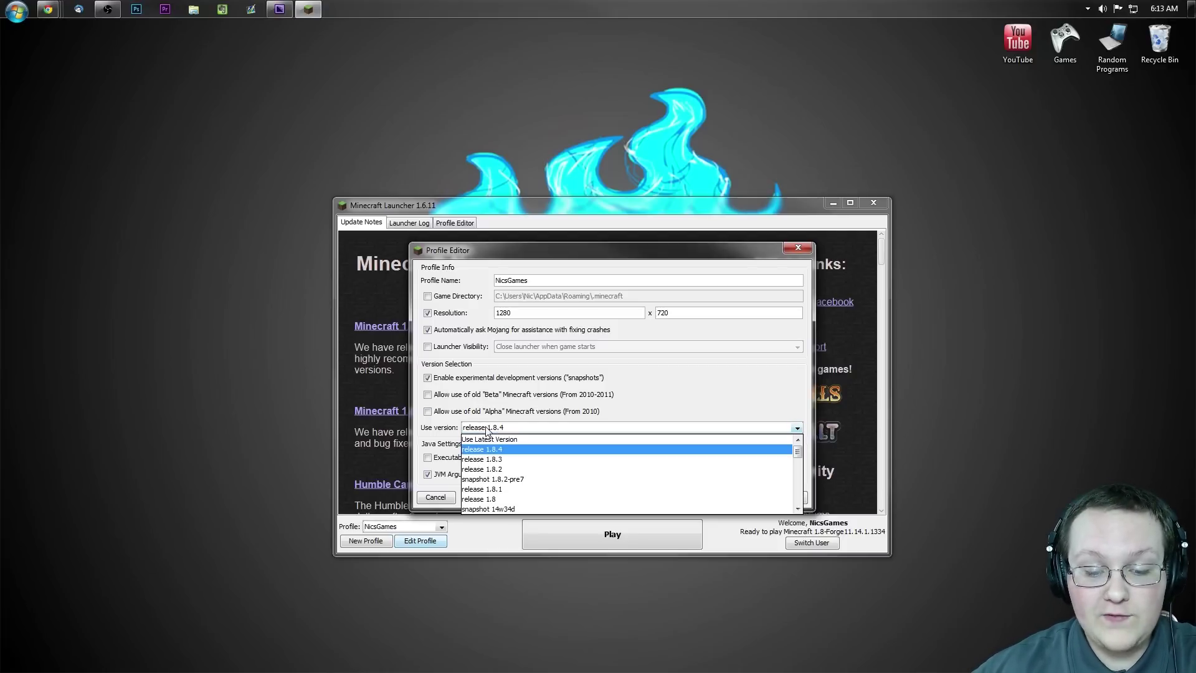
scroll(499, 474, down, 20)
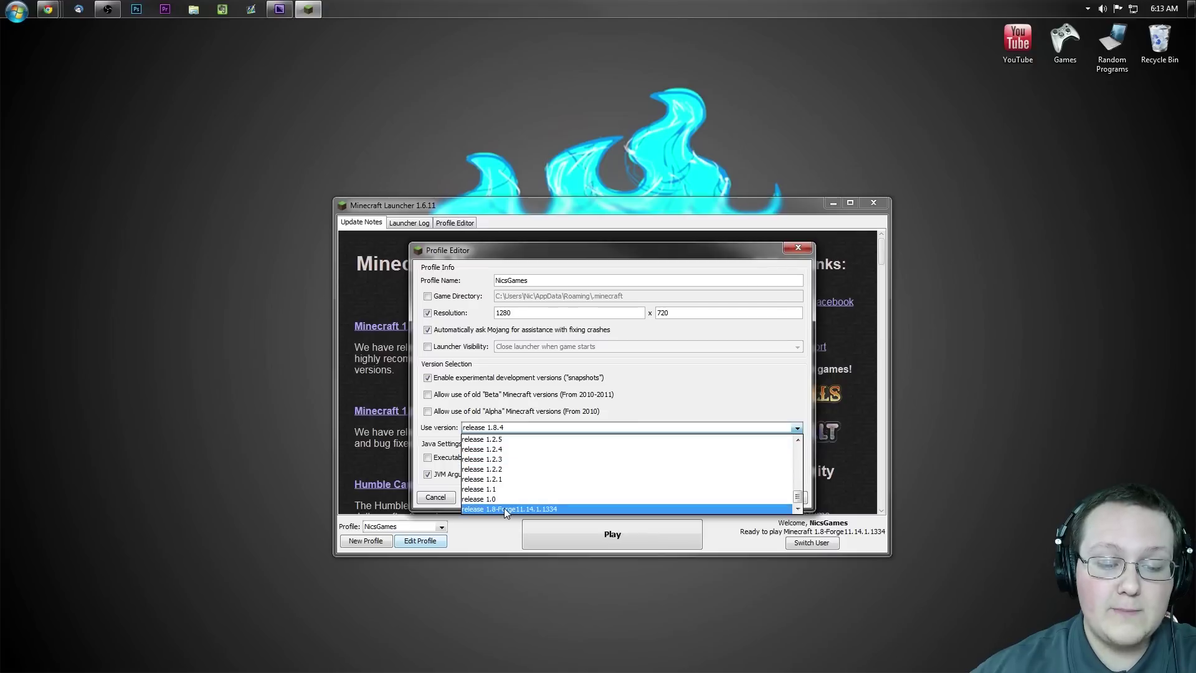
click(503, 508)
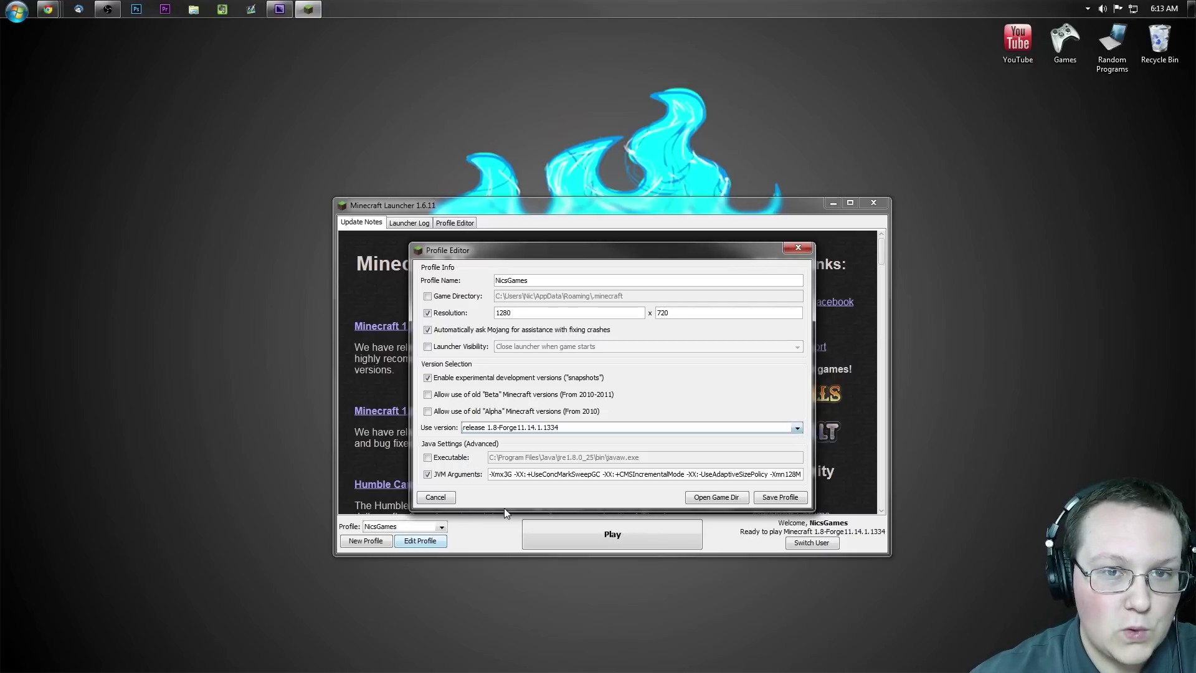
click(784, 499)
click(641, 543)
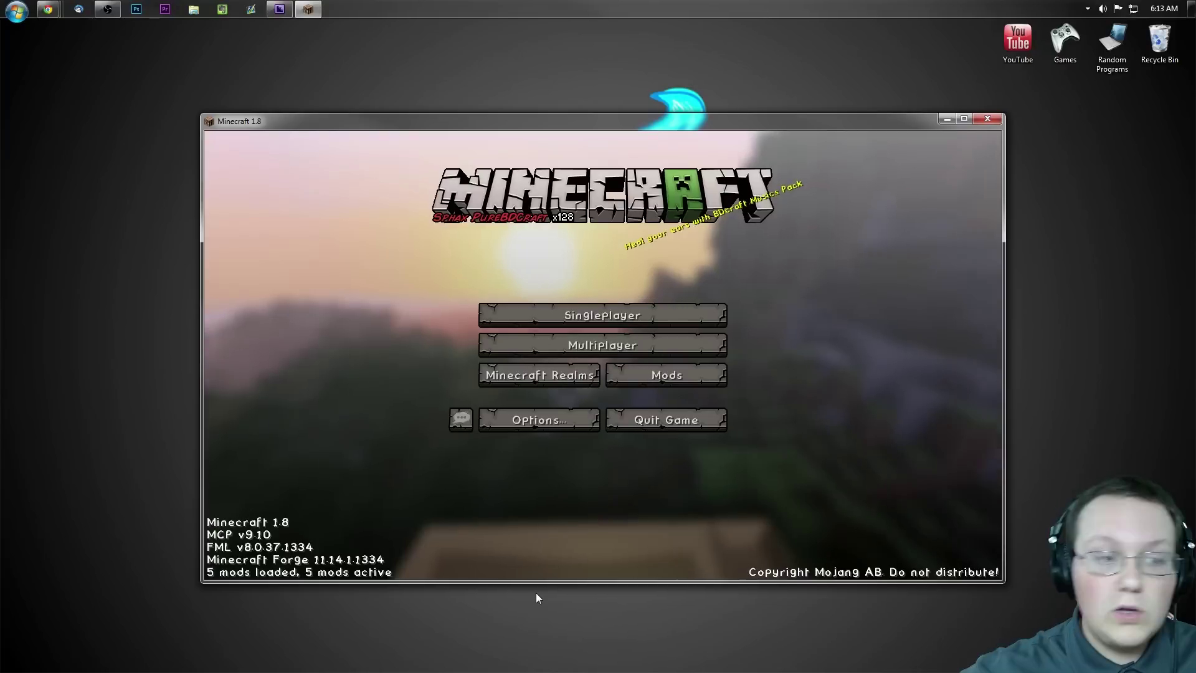
Step: Confirm bspkrsCore 7.01 and ArmorStatusHUD 1.29 in the Mods list, then go to Singleplayer
click(662, 375)
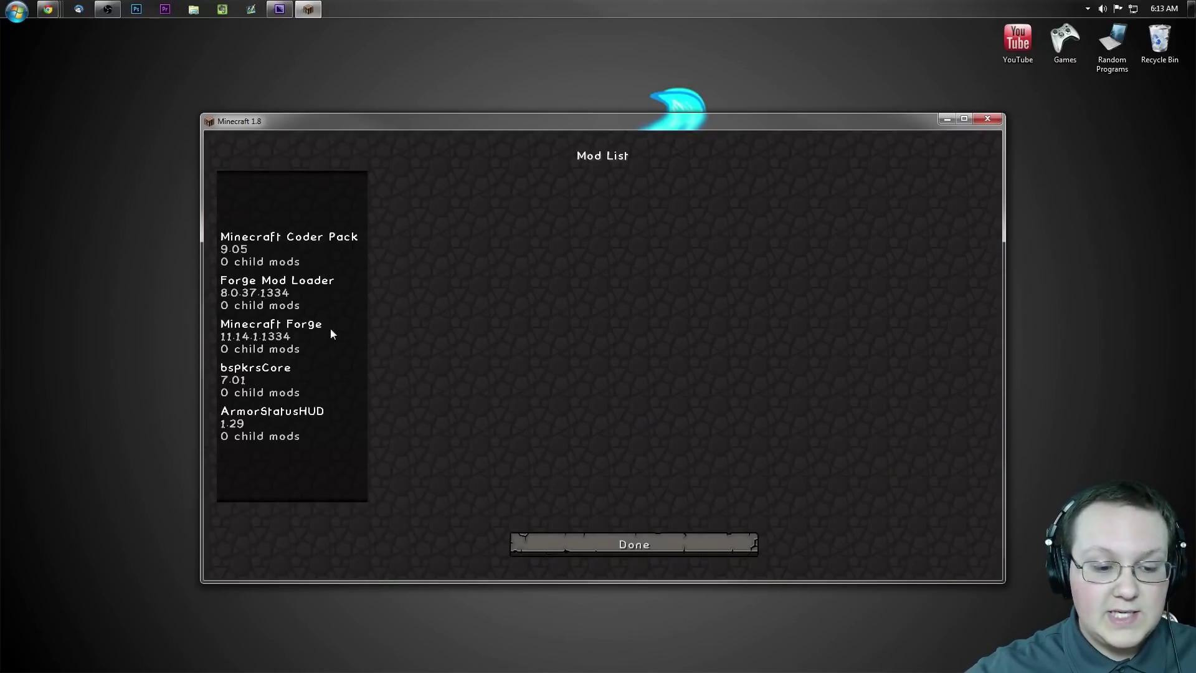
click(284, 379)
click(280, 422)
click(284, 380)
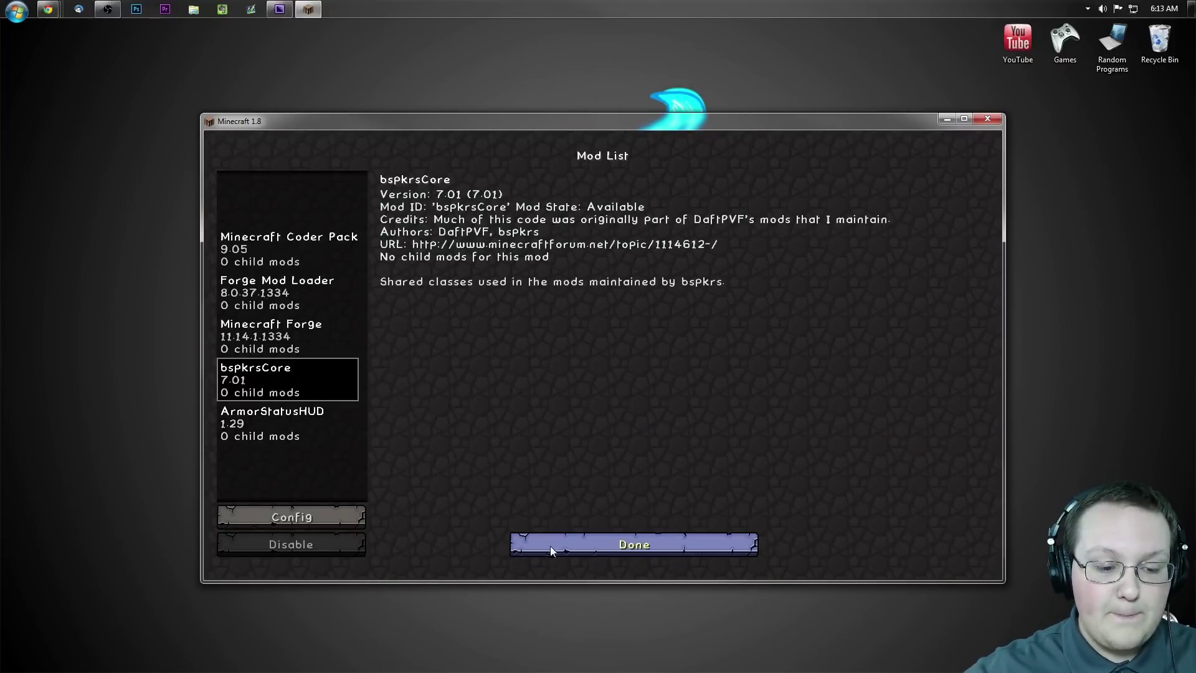
click(569, 543)
click(585, 320)
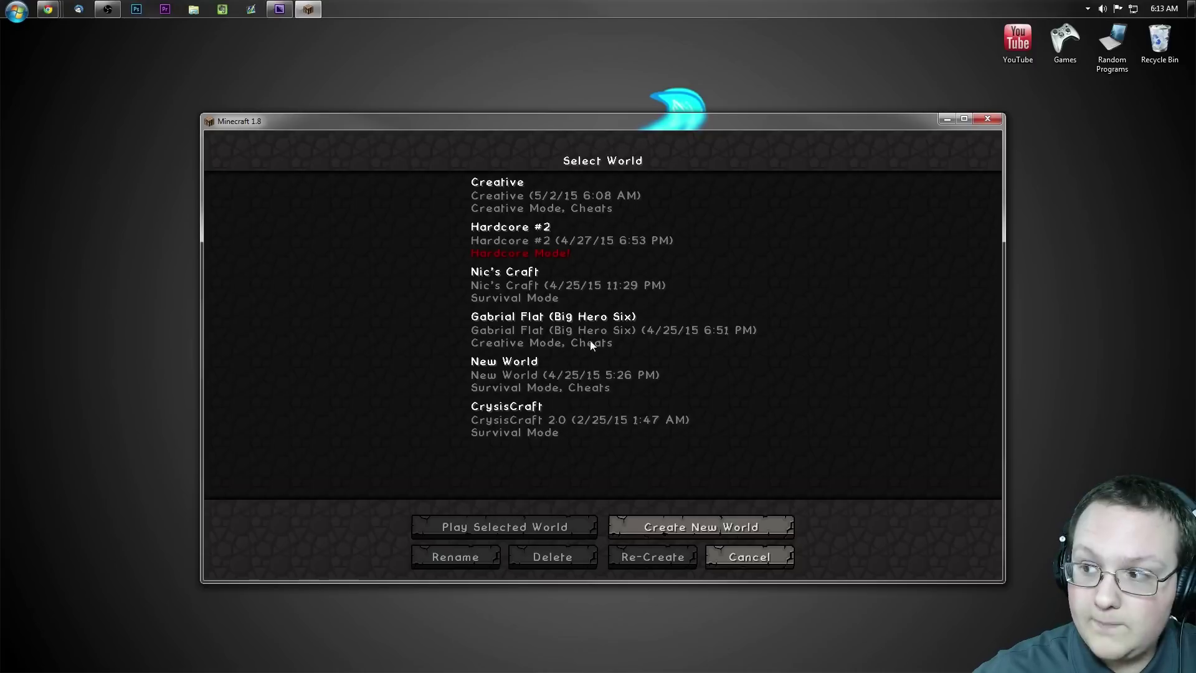
Step: Load the Creative world, search 'hel', and put the golden helmet in hotbar slot 8
double_click(504, 206)
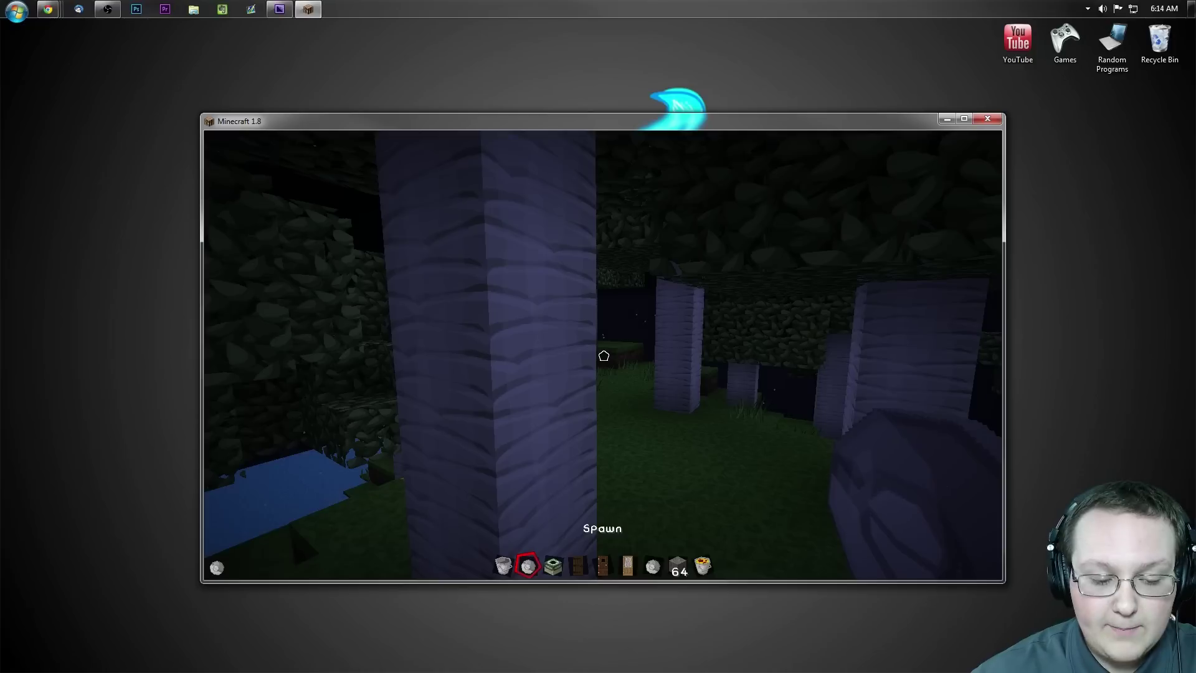
key(e)
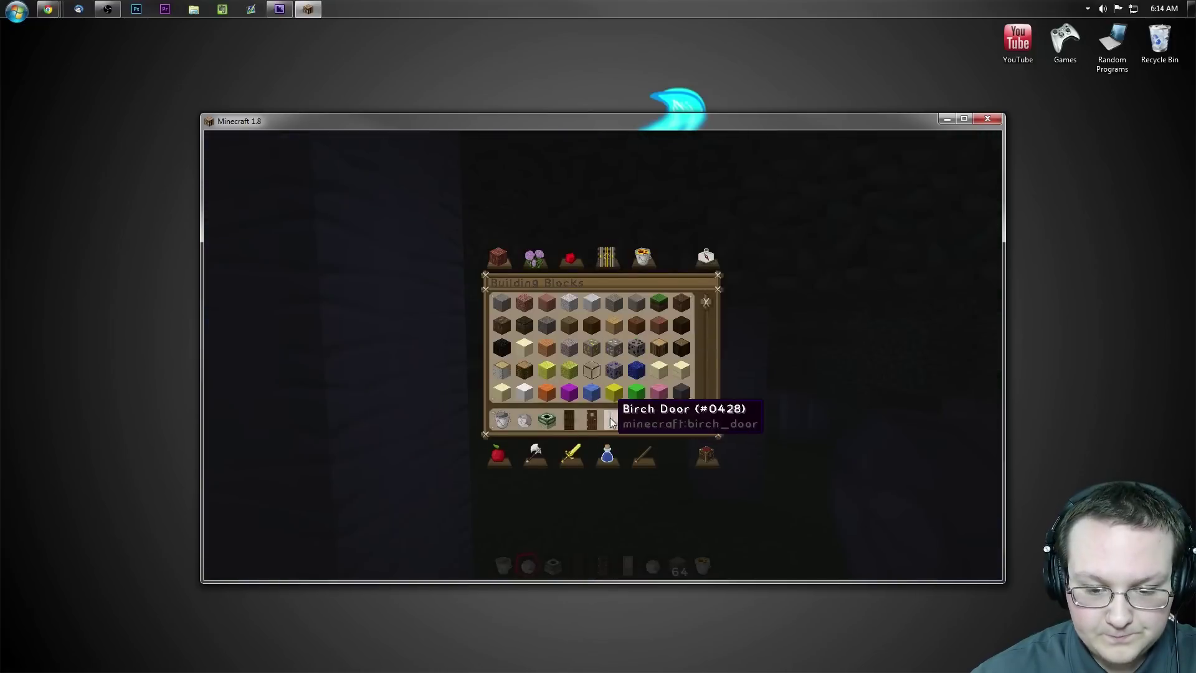
text(ar)
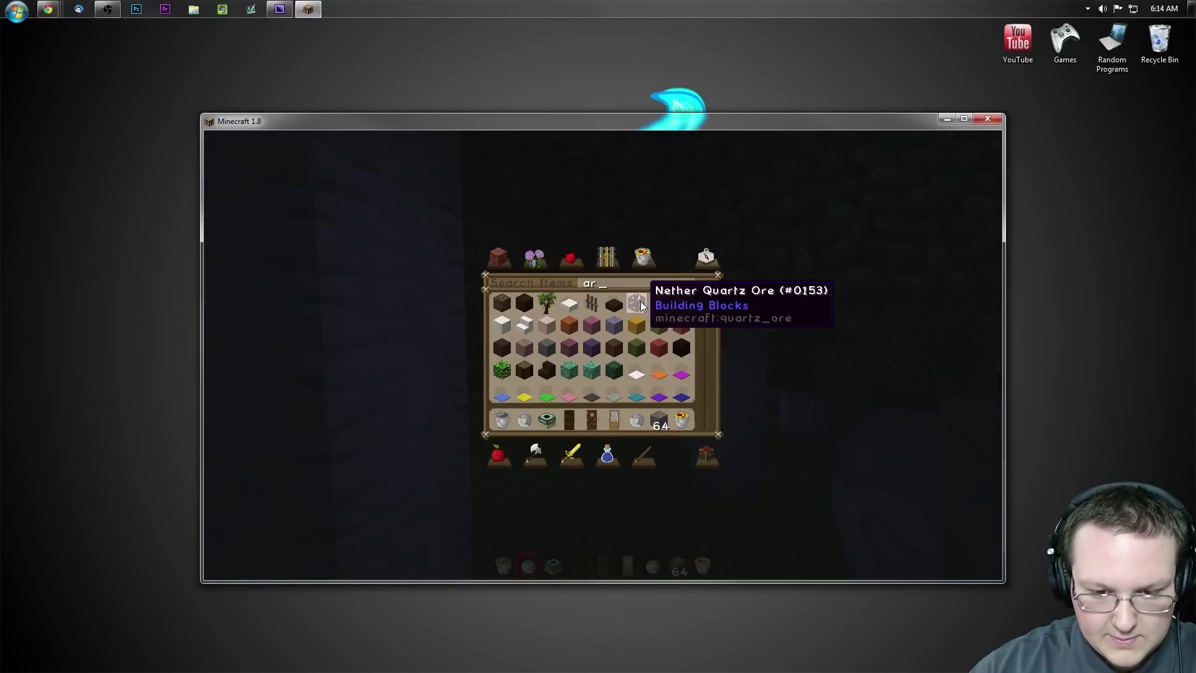
key(BackSpace)
key(BackSpace)
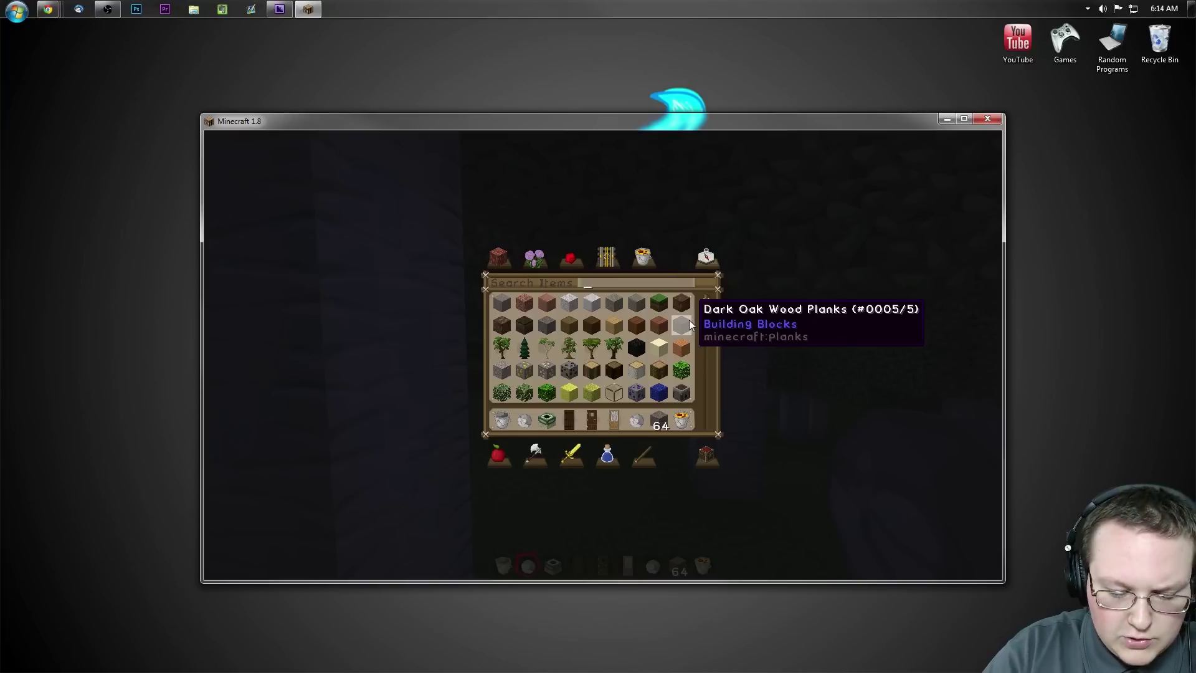
text(hel)
click(616, 302)
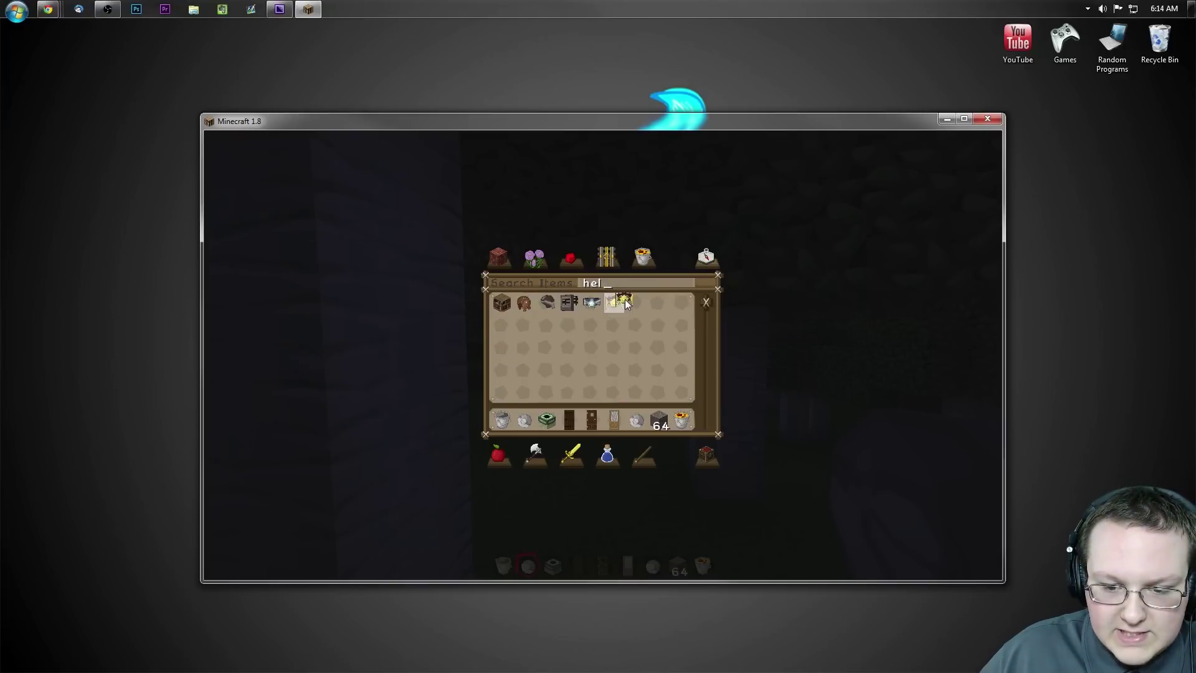
click(661, 422)
key(Escape)
key(8)
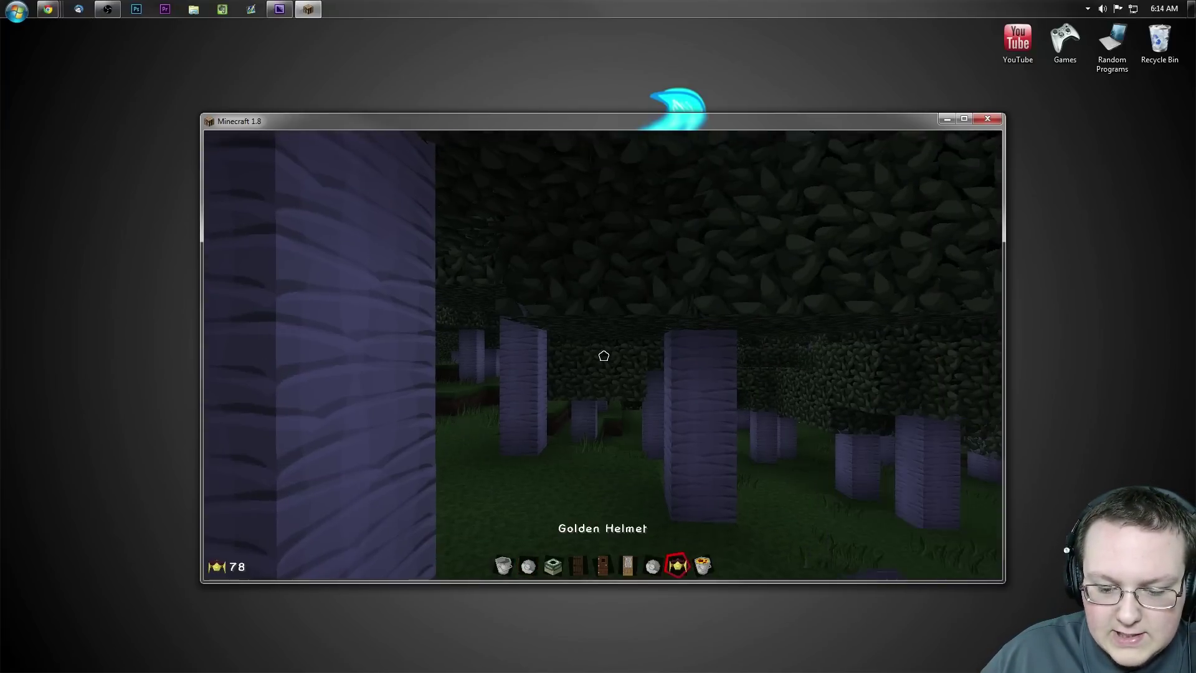
Step: Walk toward the grassy ledge, then search 'esw' and put the diamond sword in the hotbar
key(w)
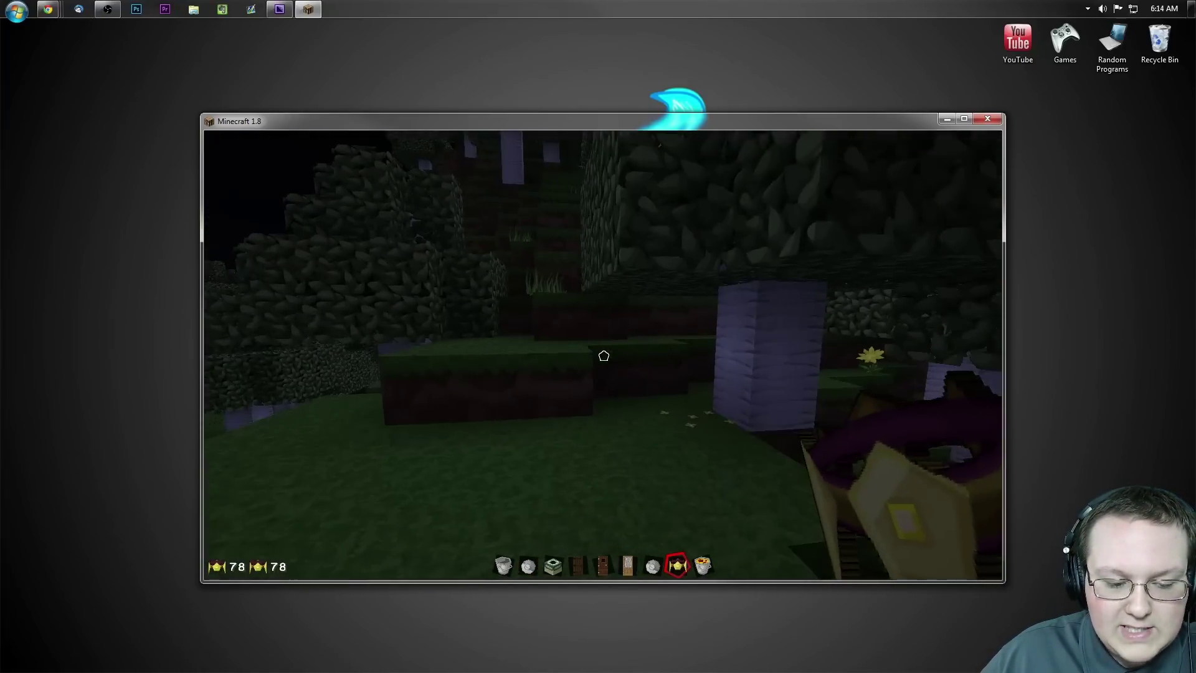
key(w)
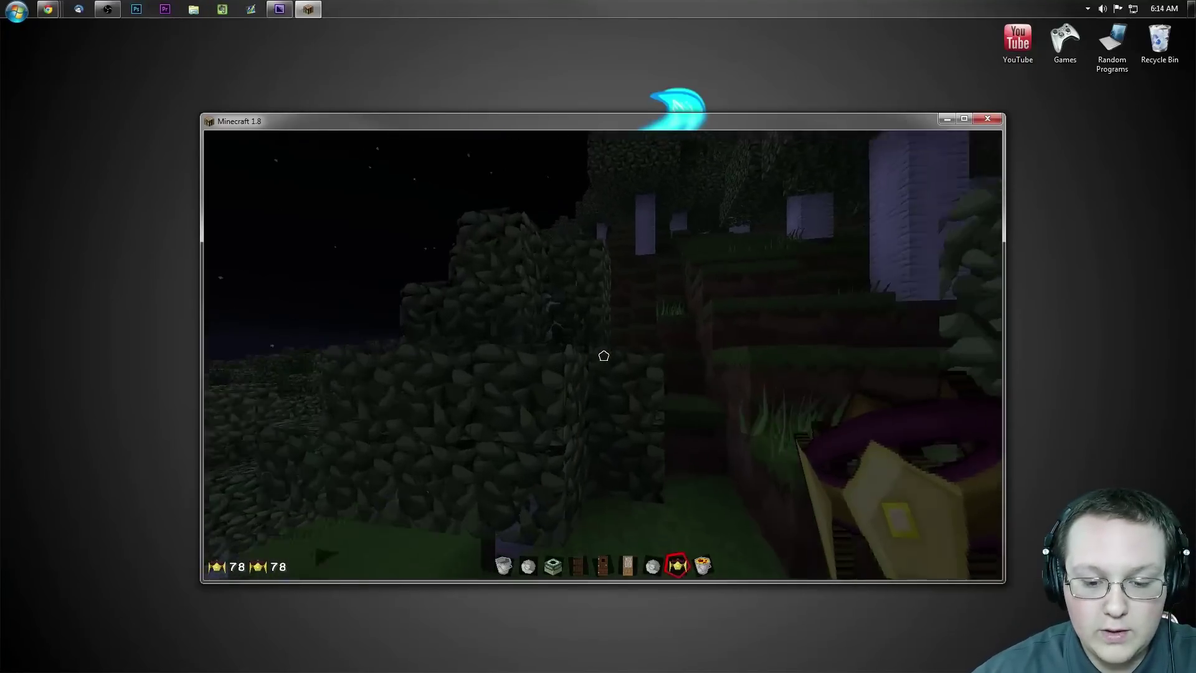
scroll(603, 356, up, 9)
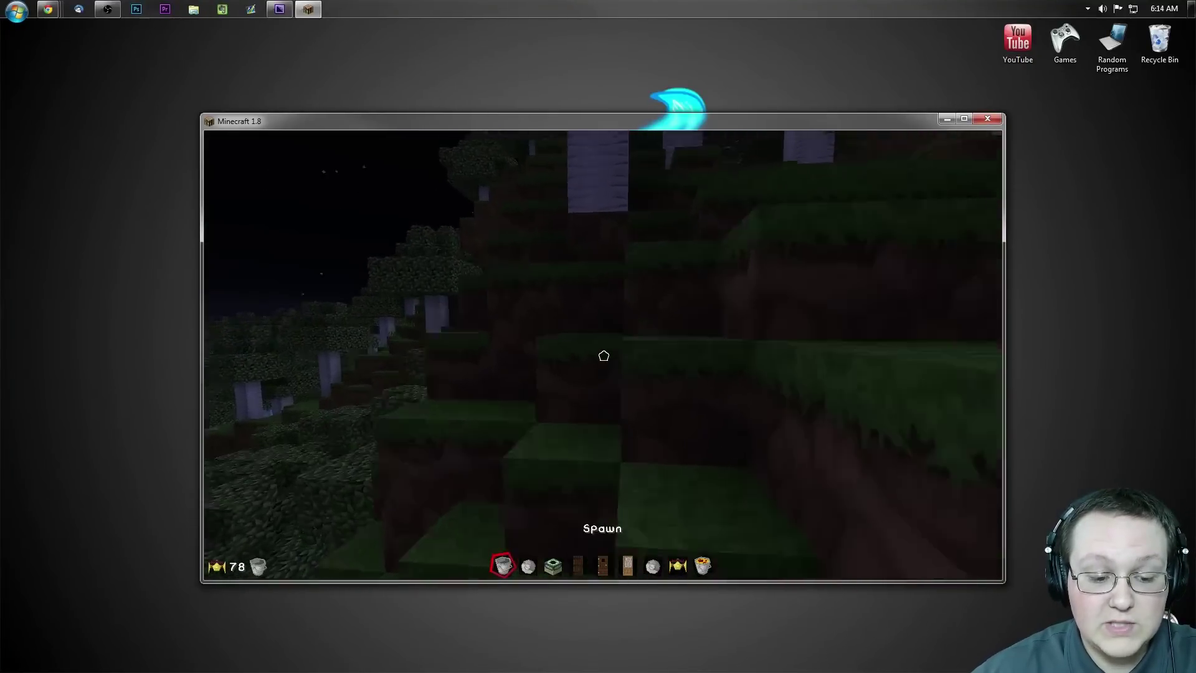
scroll(604, 356, down, 1)
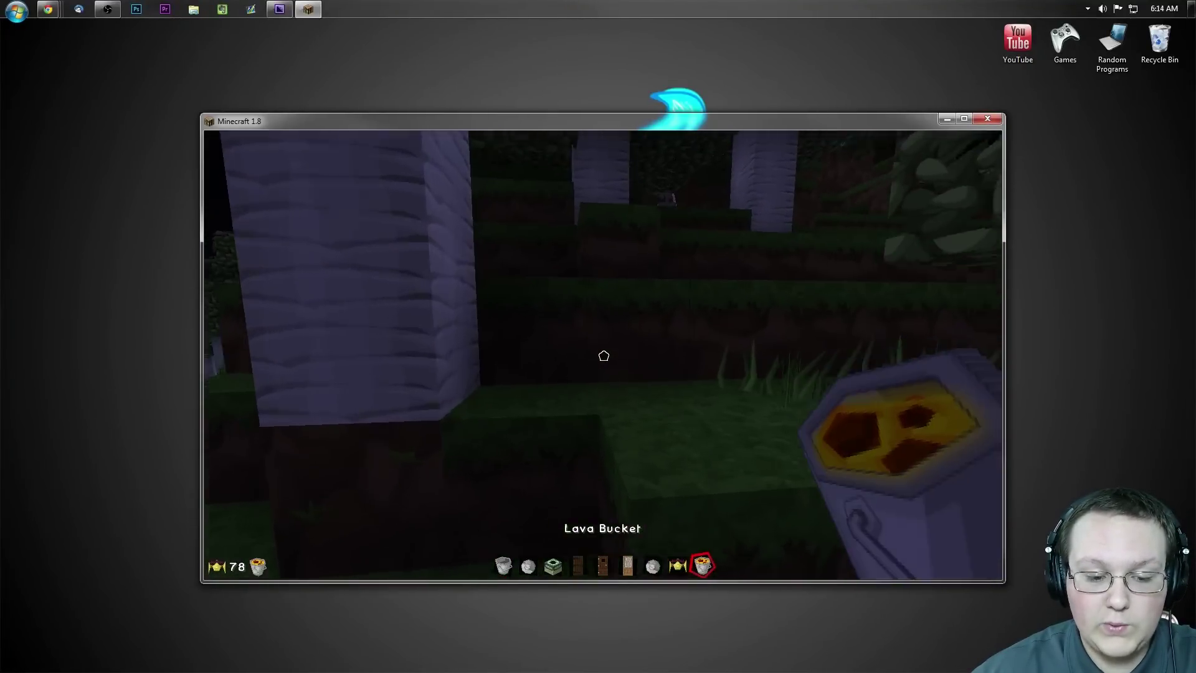
text(e)
text(sw)
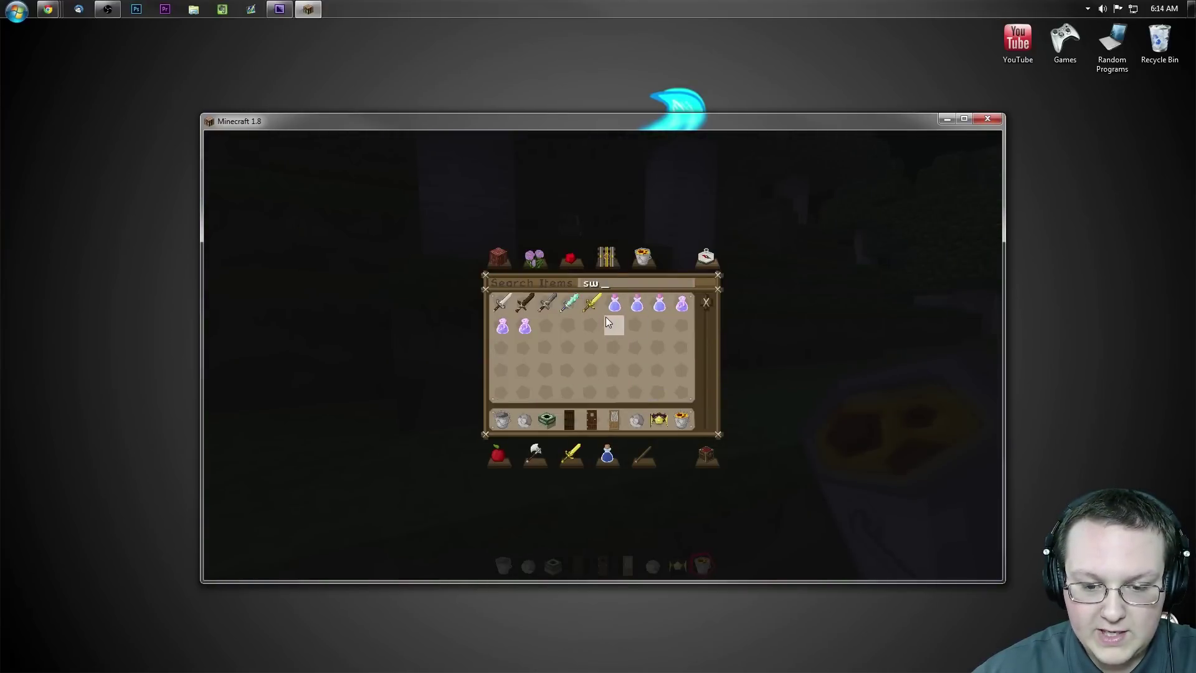
click(569, 303)
click(569, 420)
key(e)
scroll(604, 356, up, 5)
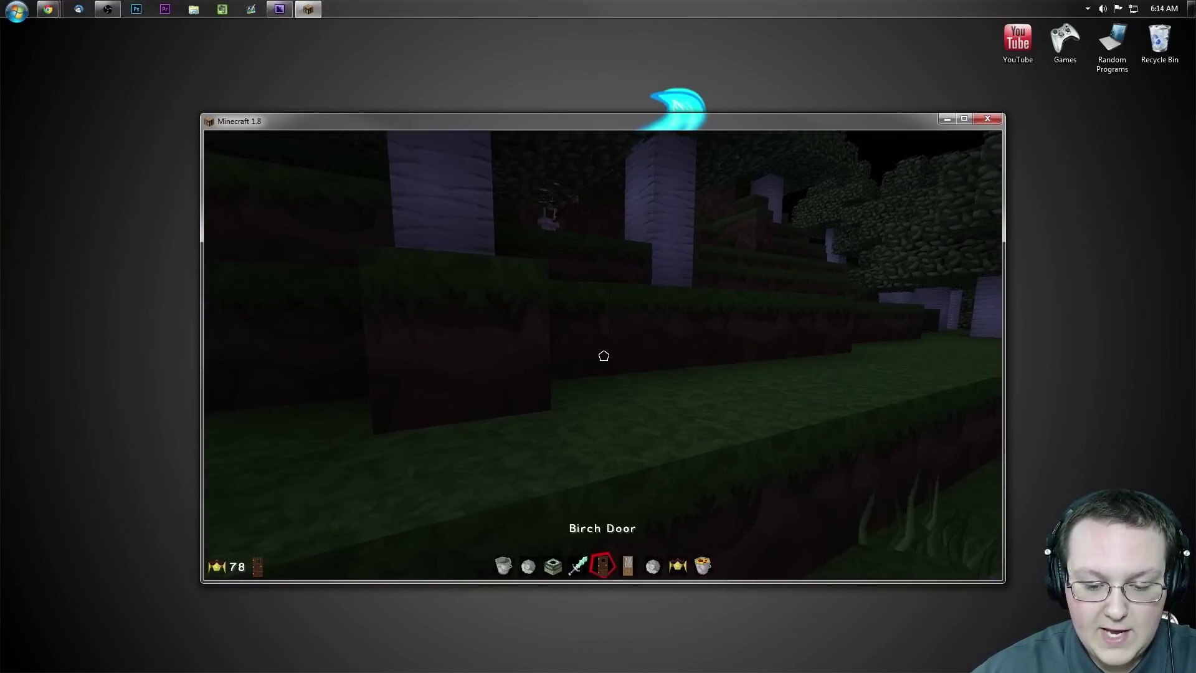